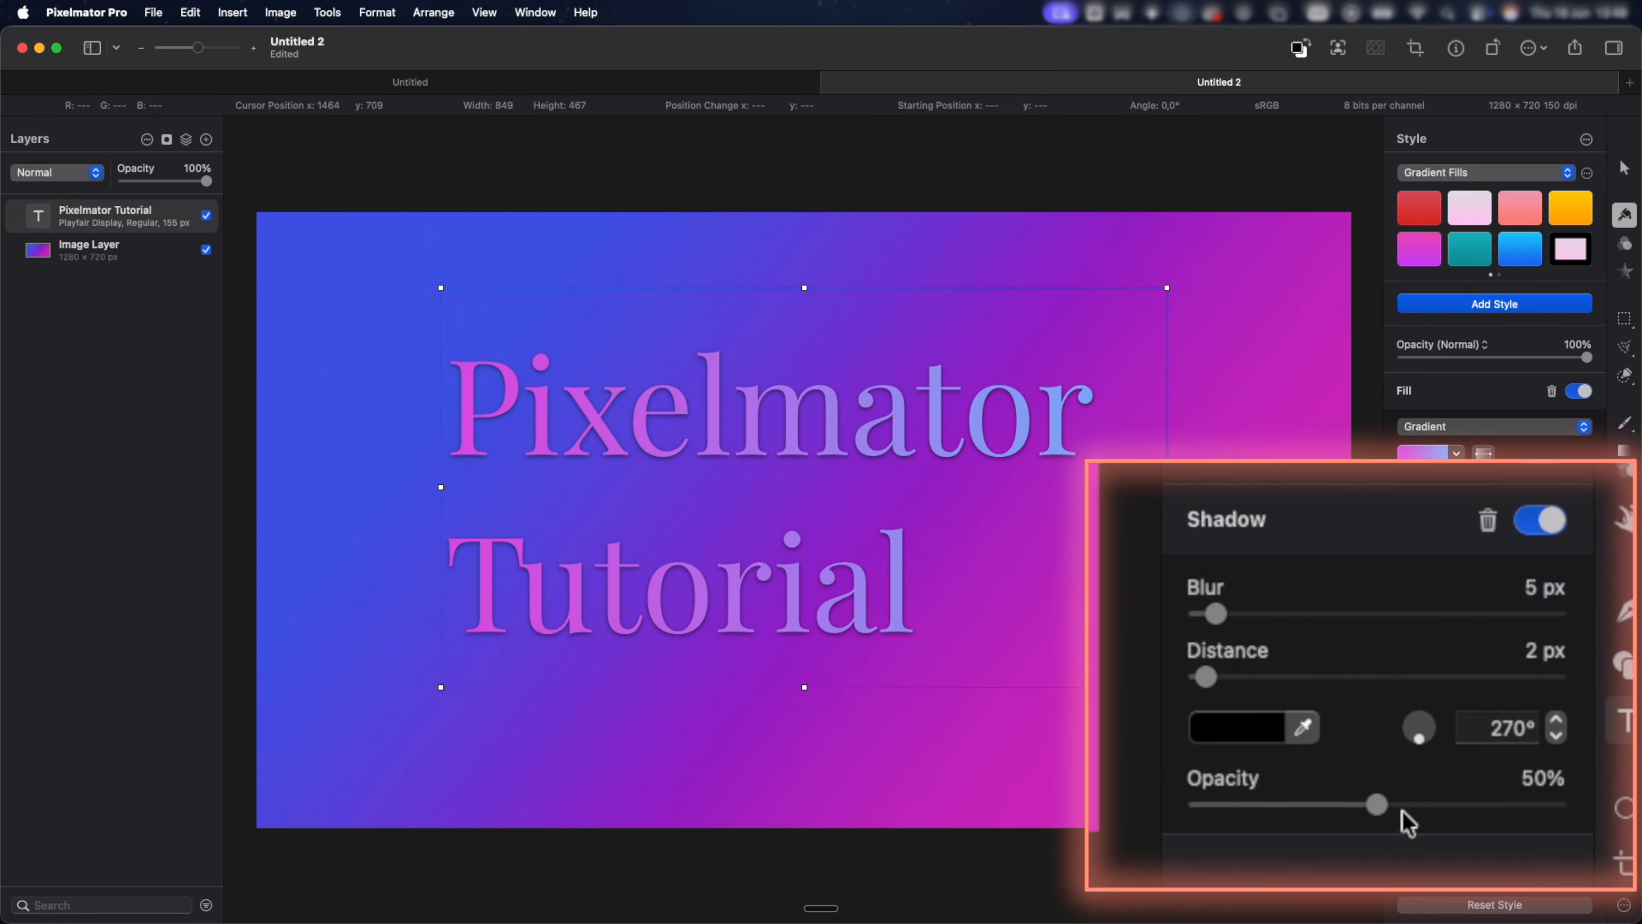
Step: Set the "Pixelmator Tutorial" text shadow to 97% opacity, 14 px blur, 23 px distance and a 160° angle
left_click_drag(1384, 811, 1544, 805)
left_click_drag(1228, 621, 1262, 626)
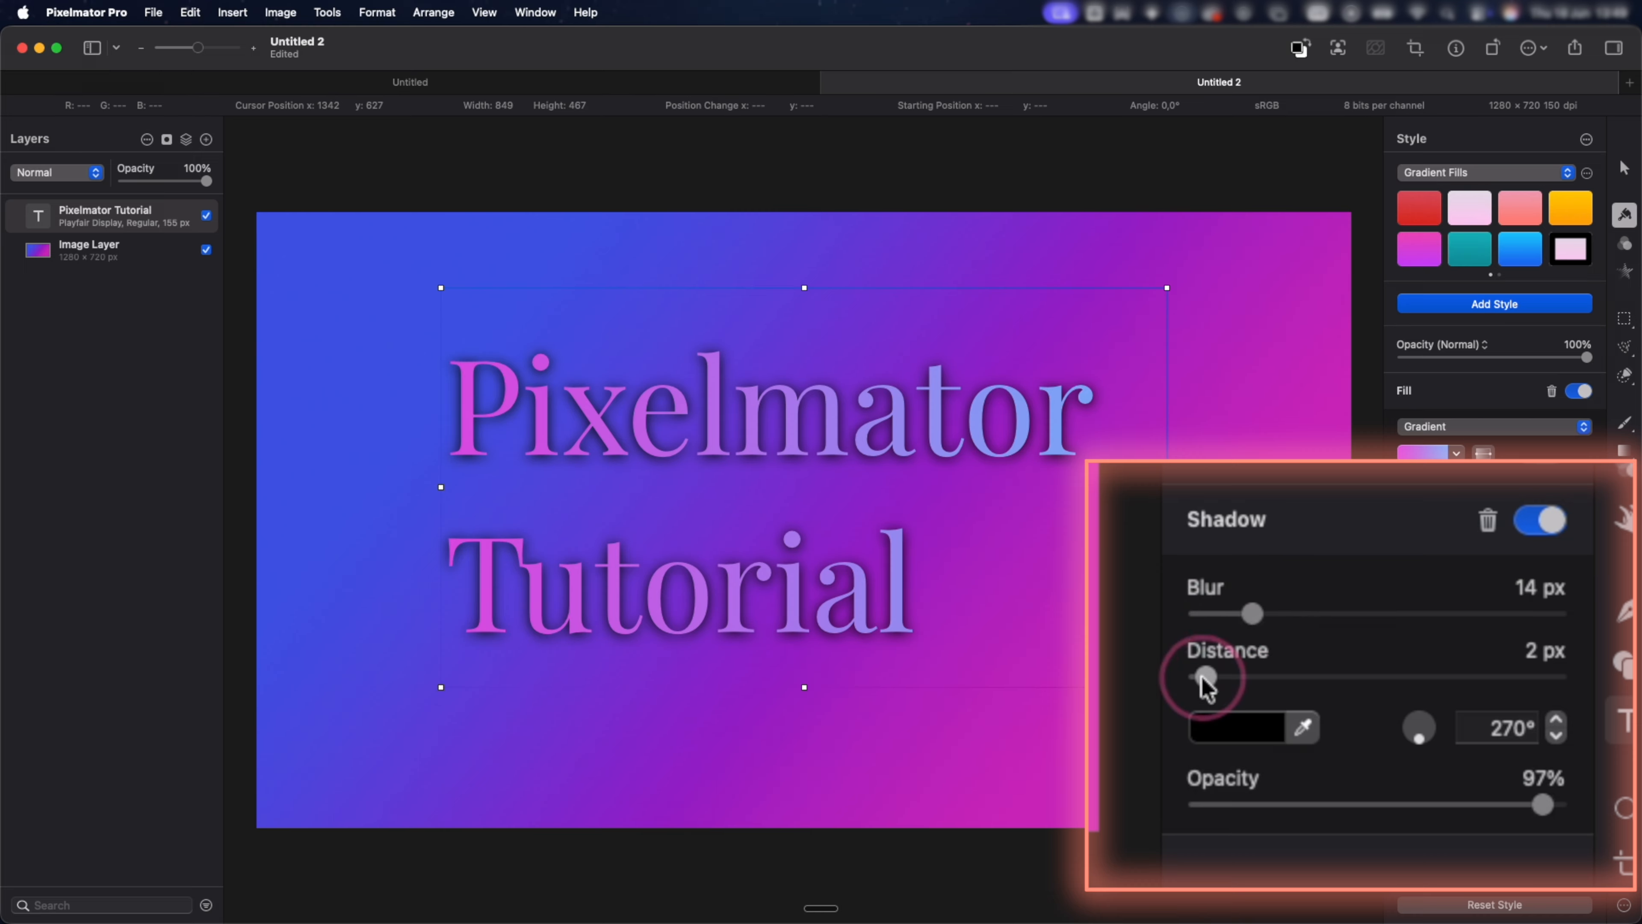
left_click_drag(1202, 678, 1277, 675)
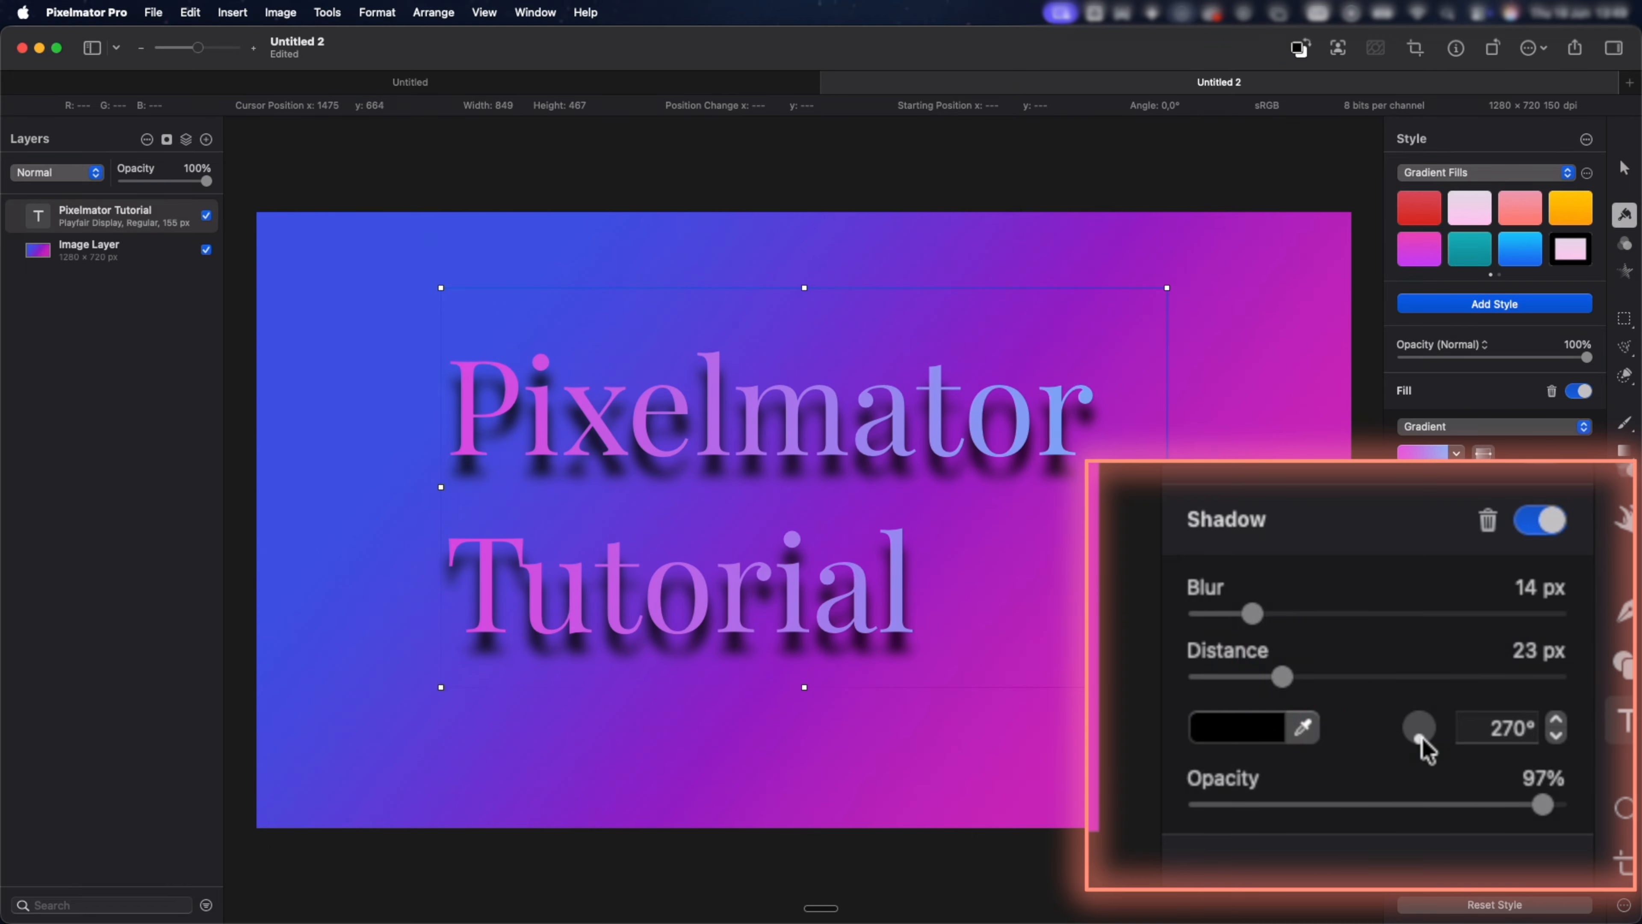
left_click_drag(1426, 750, 1190, 653)
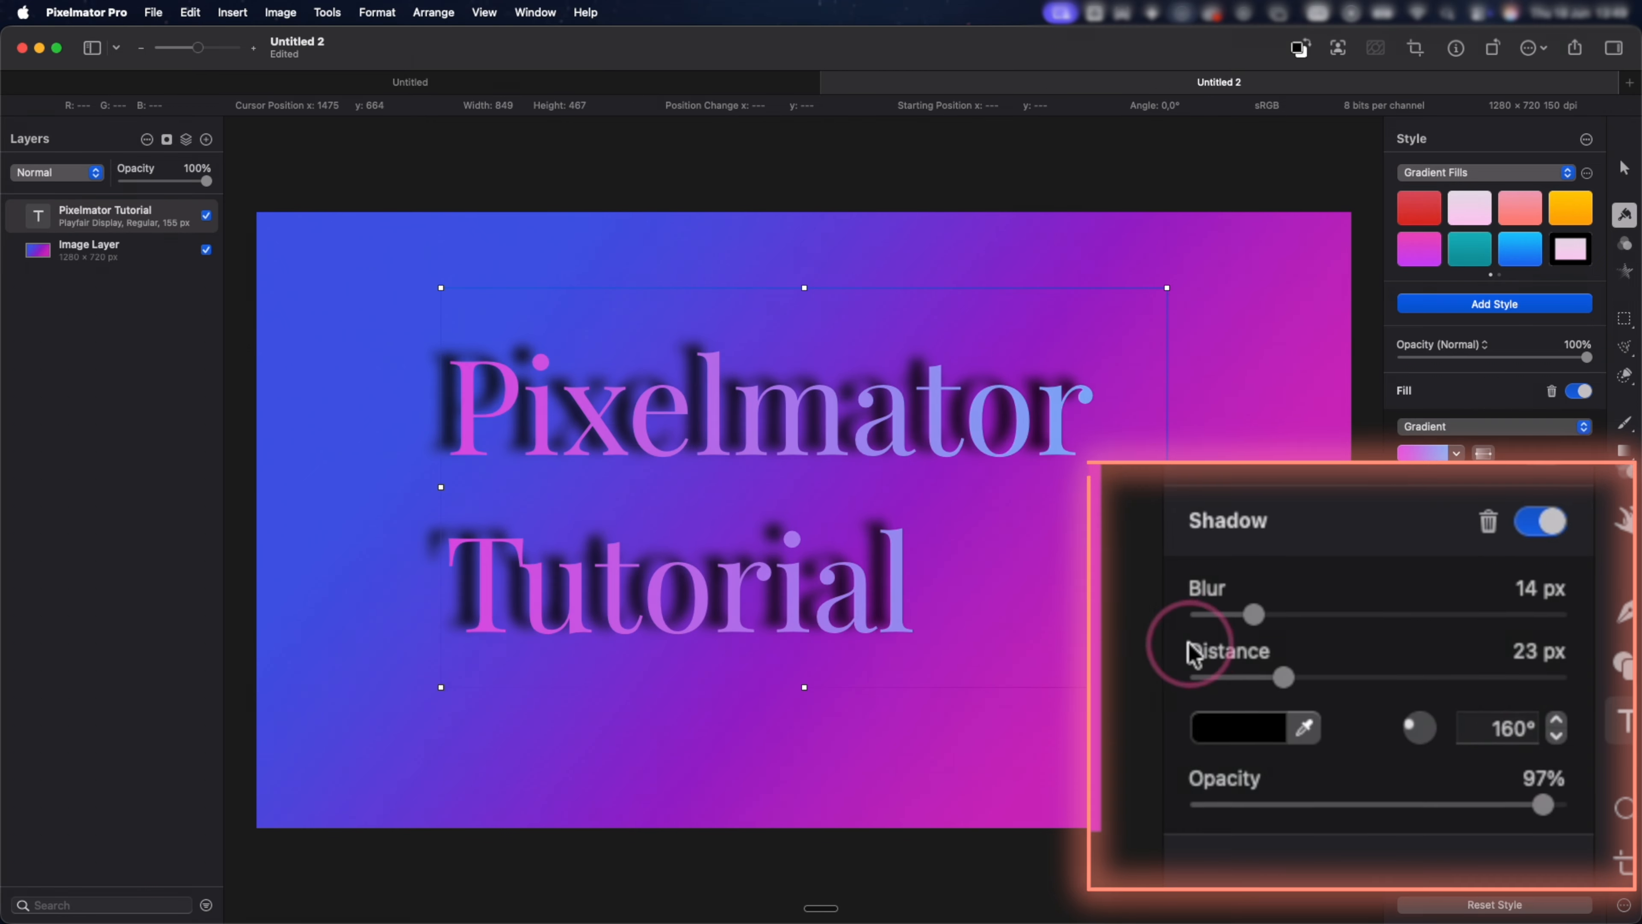
left_click_drag(1437, 781, 1448, 776)
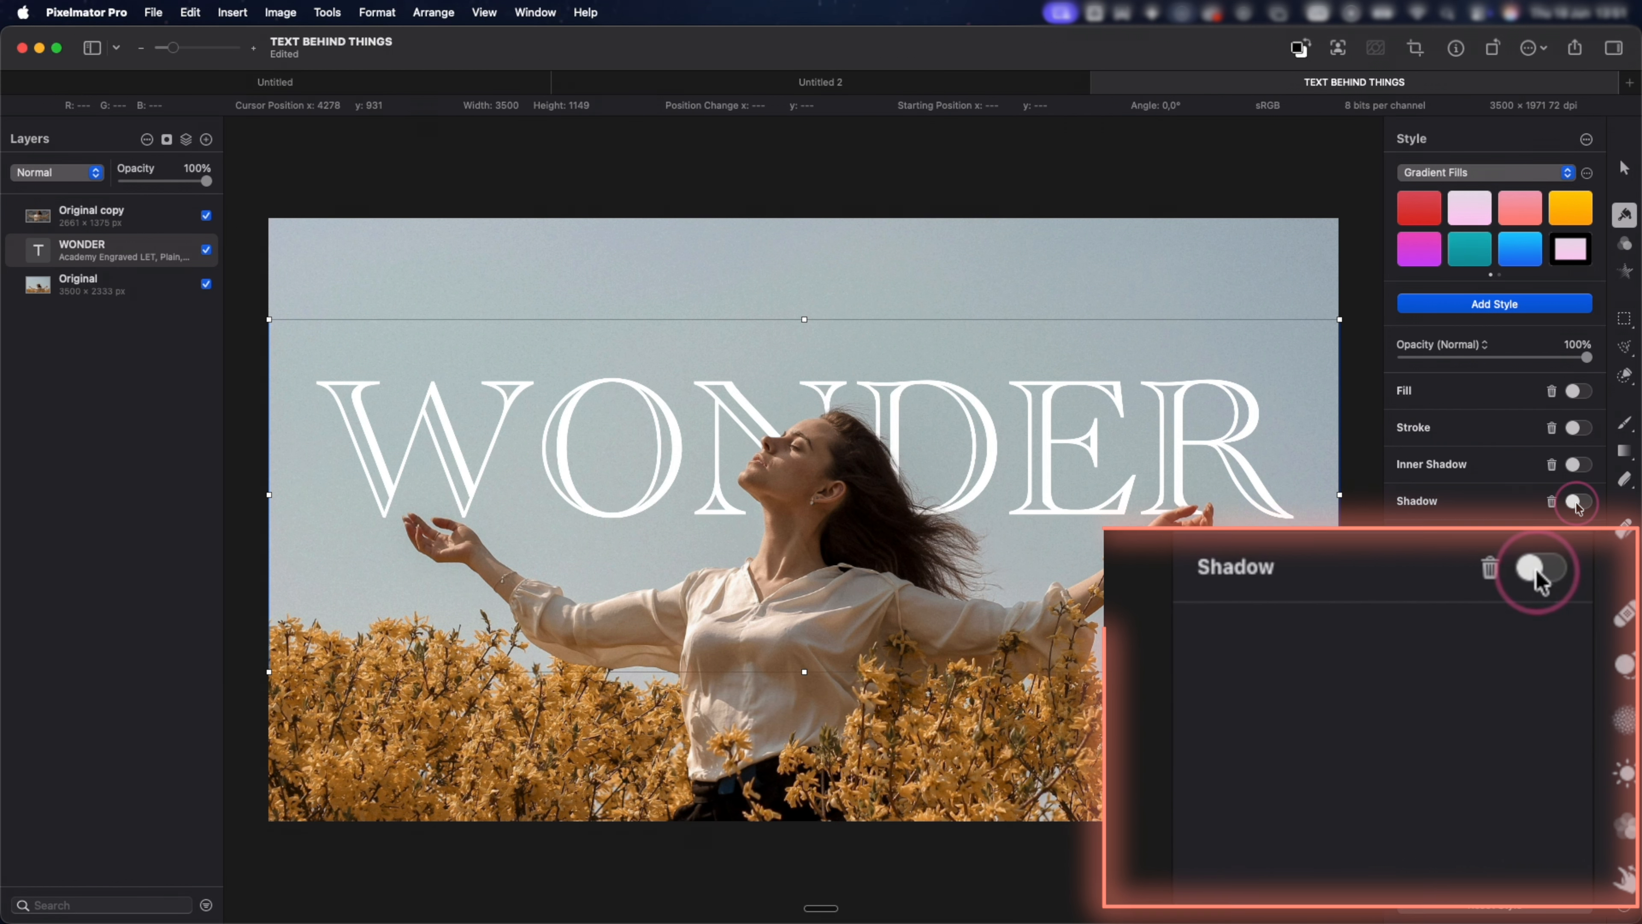
Step: Enable the shadow on the WONDER text with a 7 px blur and 306.4° angle, and adjust its distance
left_click(1578, 502)
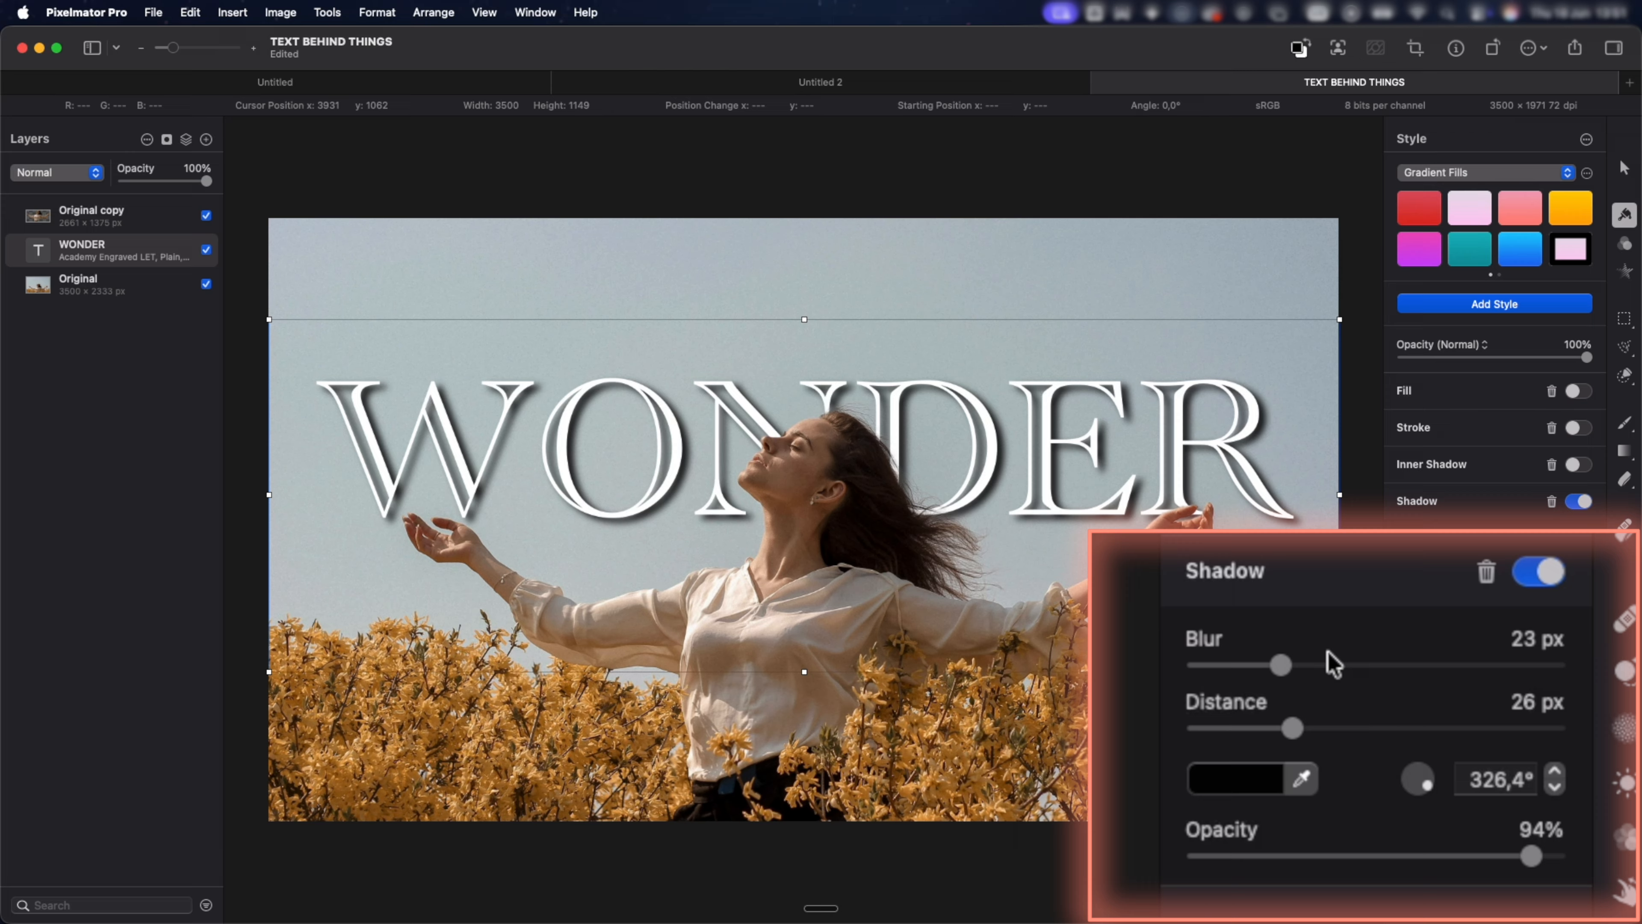
left_click_drag(1282, 655, 1228, 668)
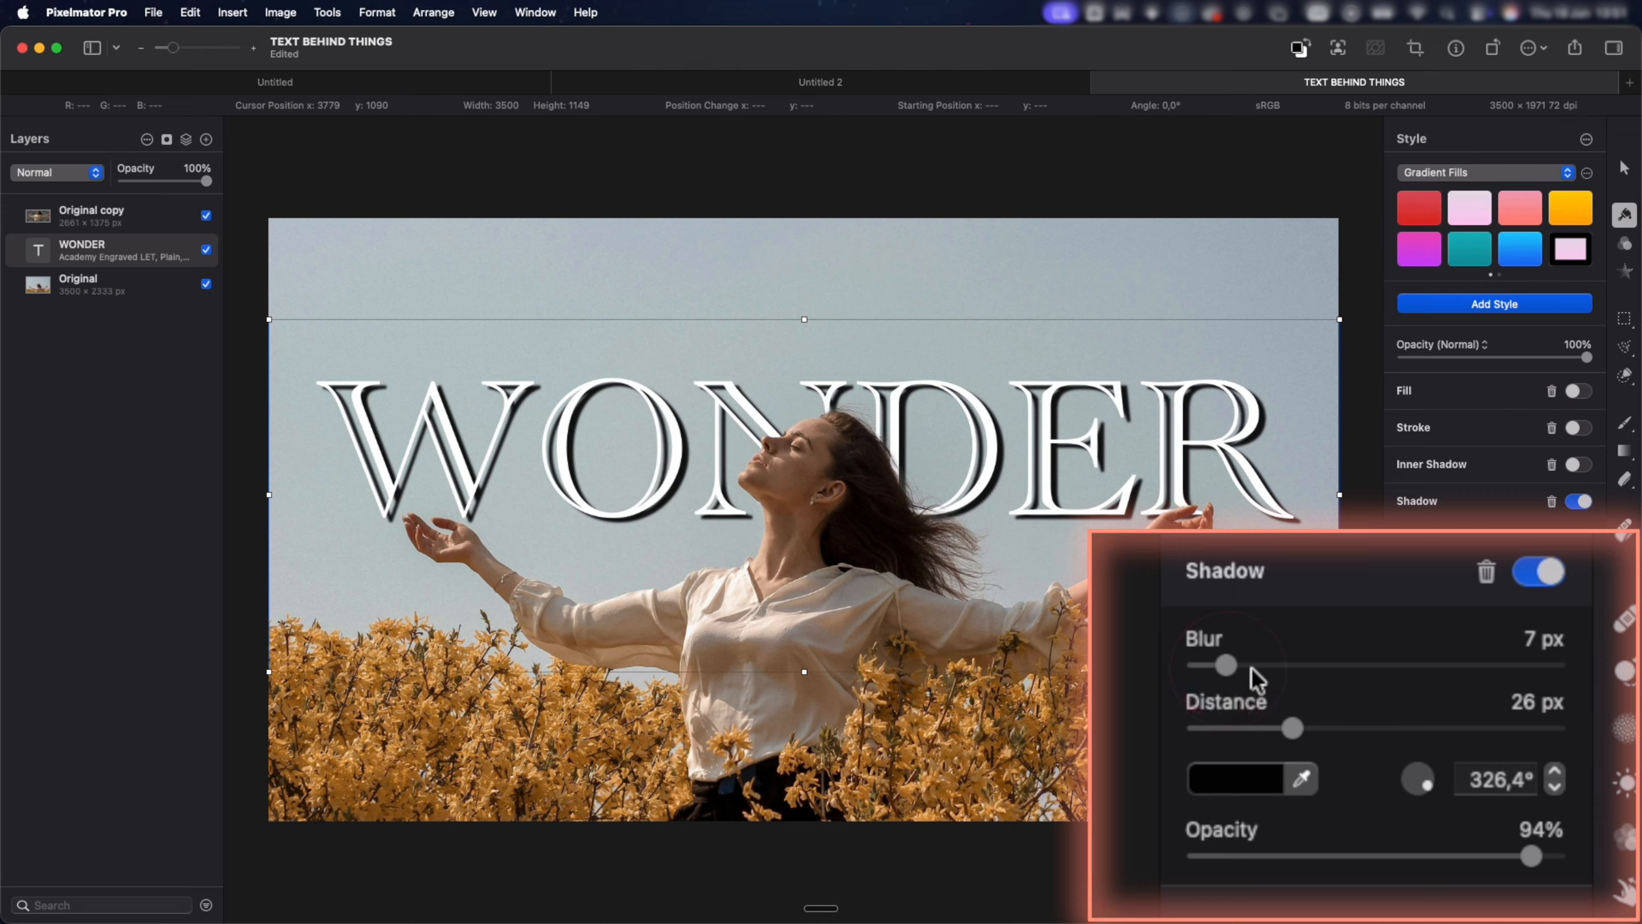
left_click_drag(1415, 776, 1436, 803)
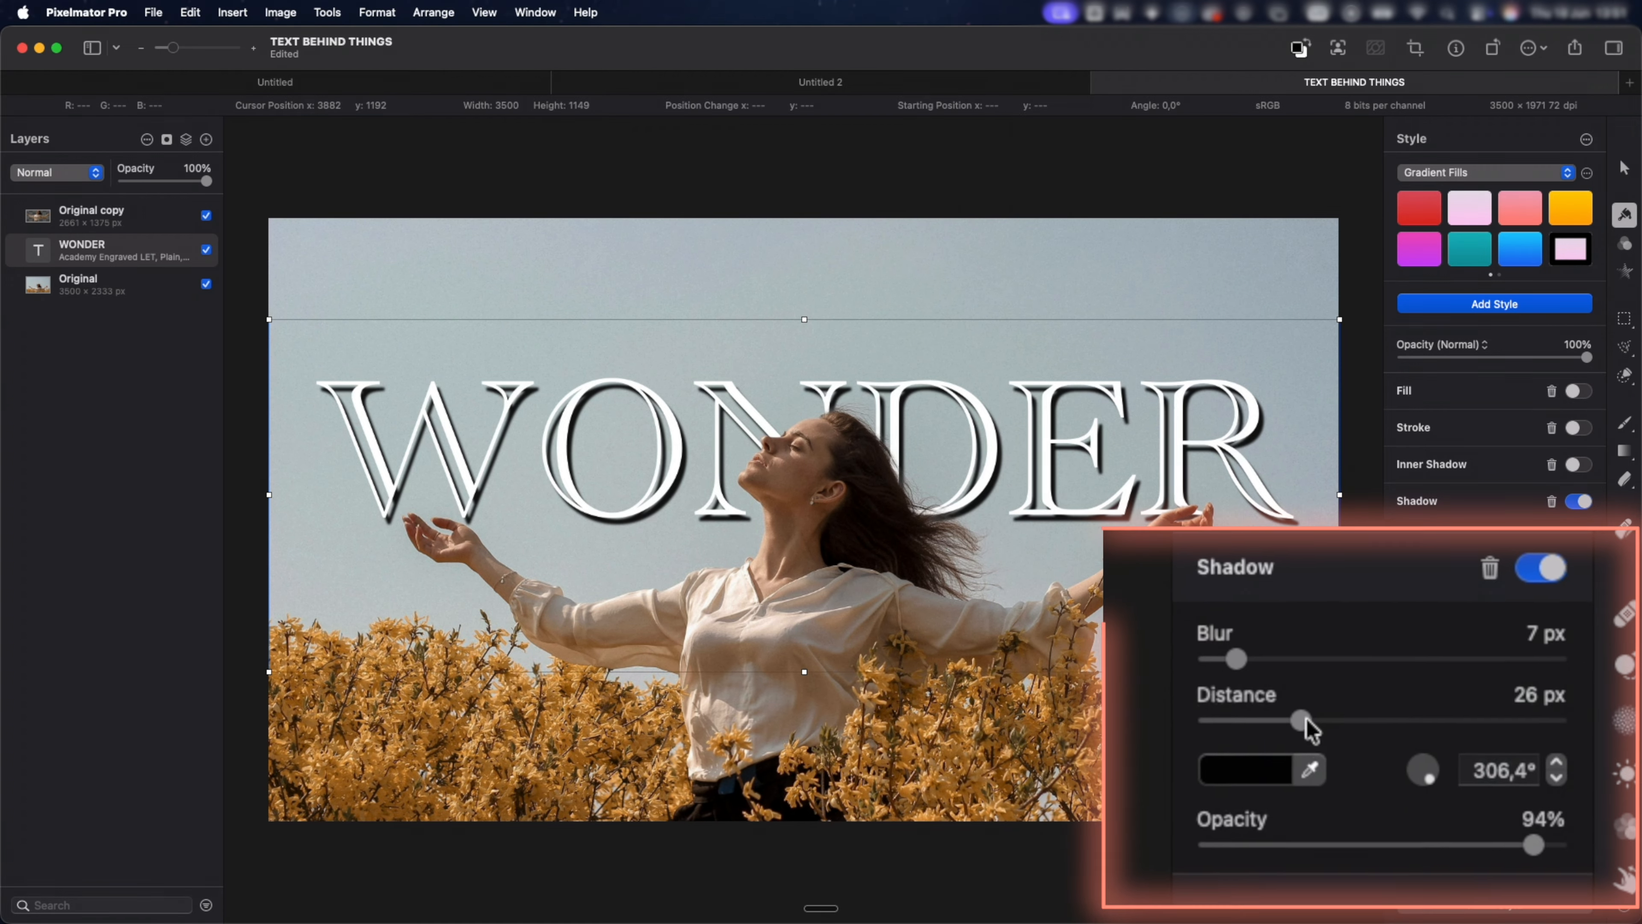
left_click_drag(1306, 718, 1532, 580)
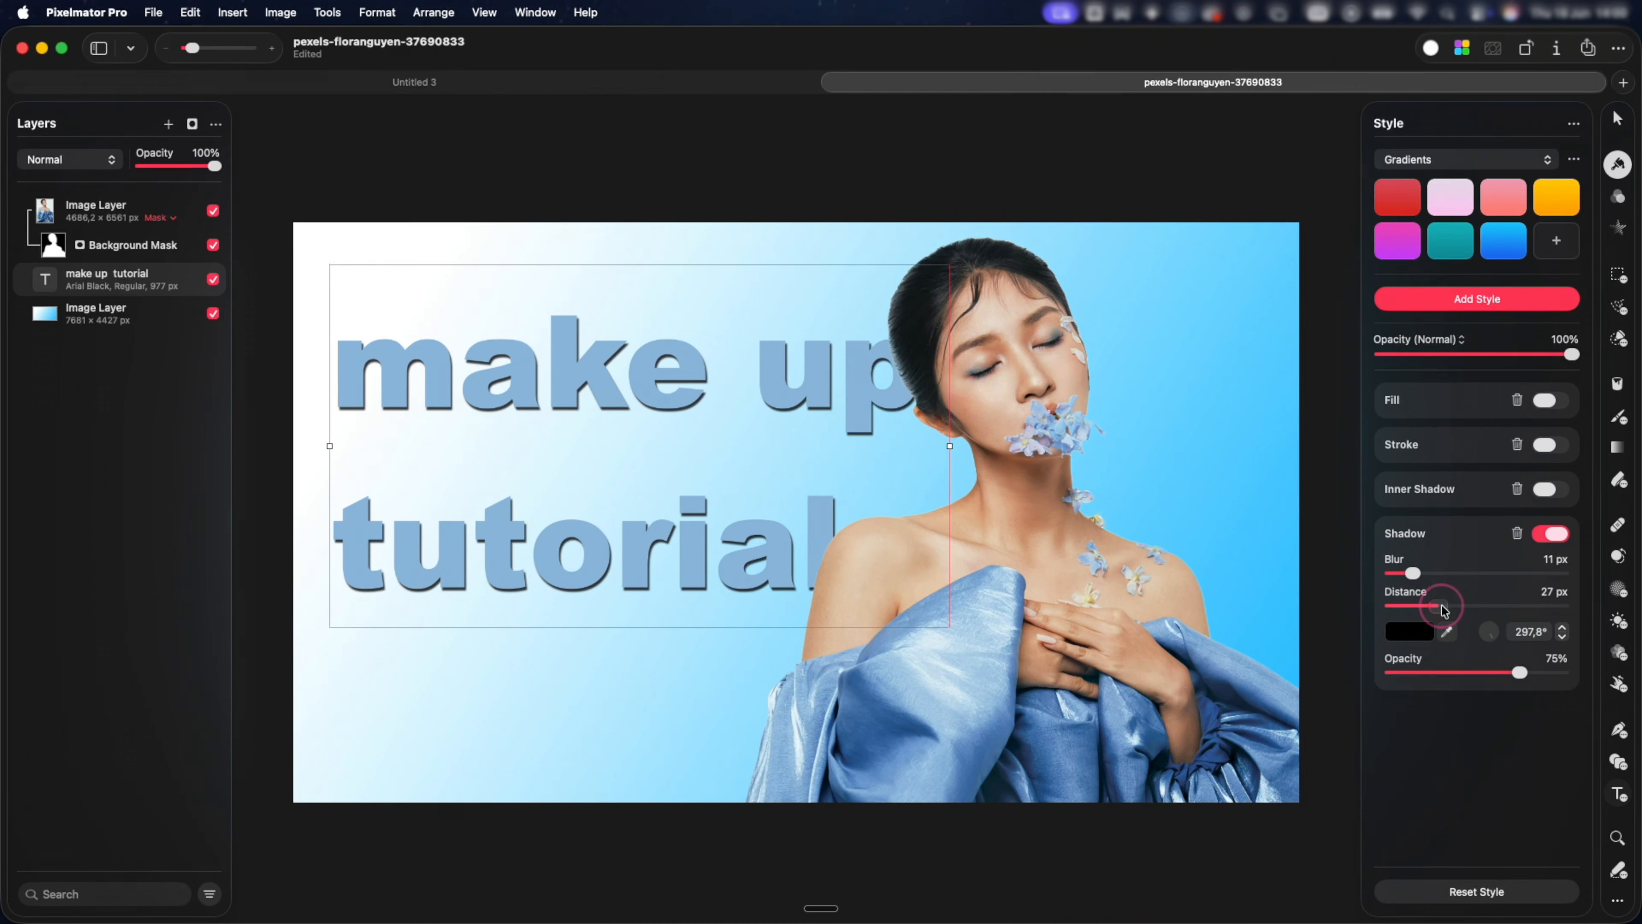
Step: Increase the shadow distance of the "make up tutorial" text
left_click_drag(1443, 609, 1478, 611)
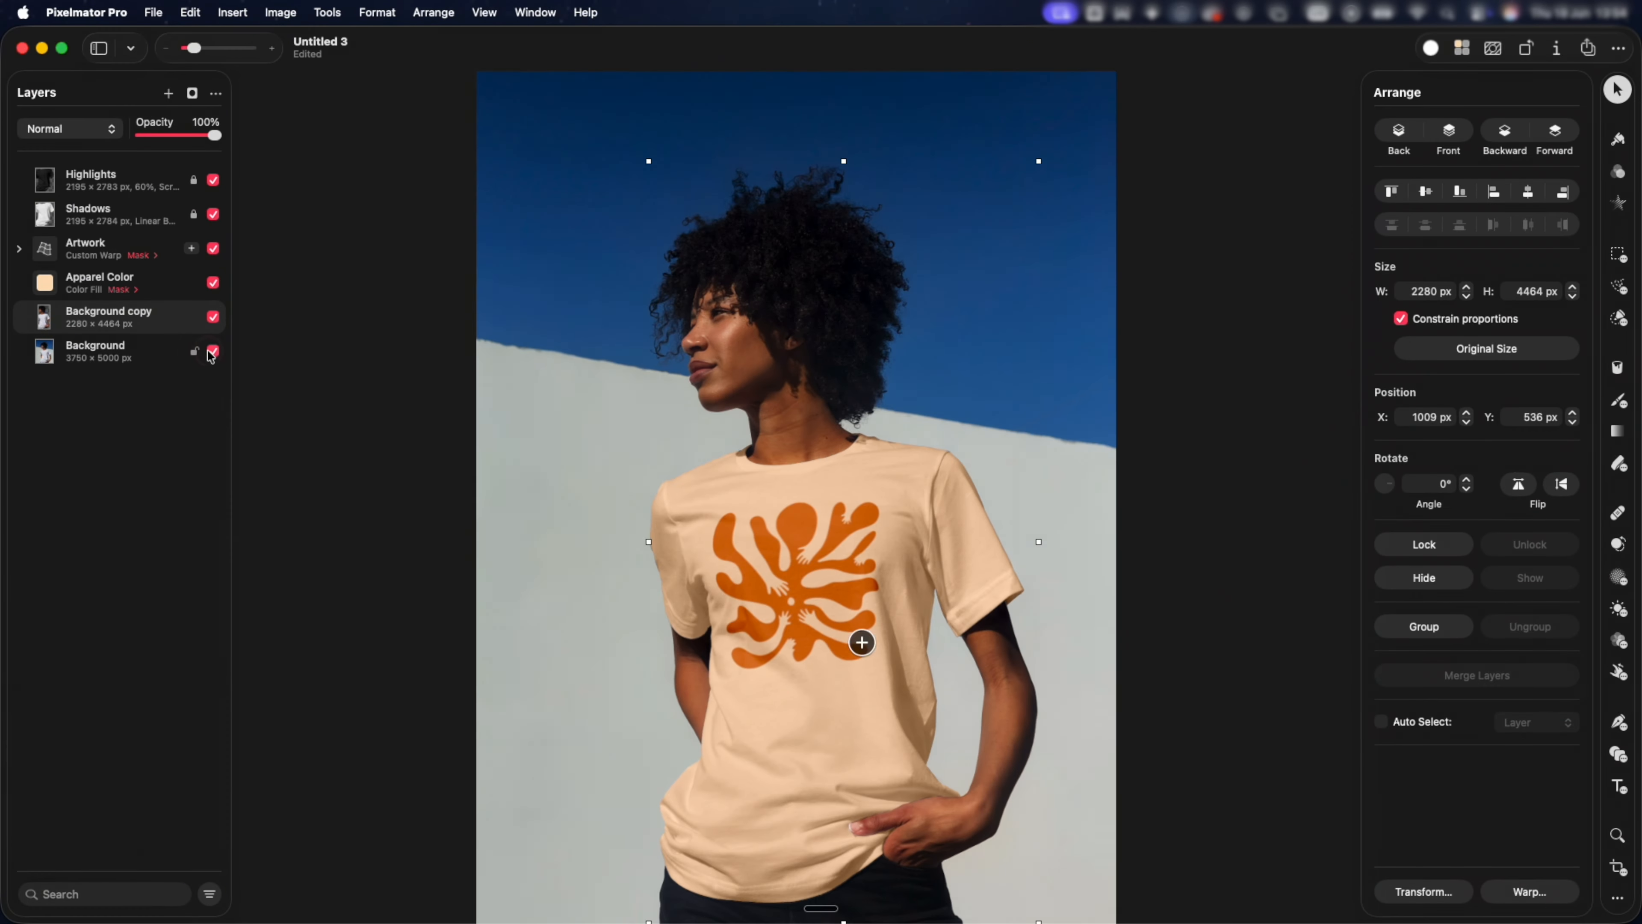
Step: Hide the Background layer, duplicate the Background copy layer of the T-shirt model, and rename the lower copy Shadow
left_click(212, 353)
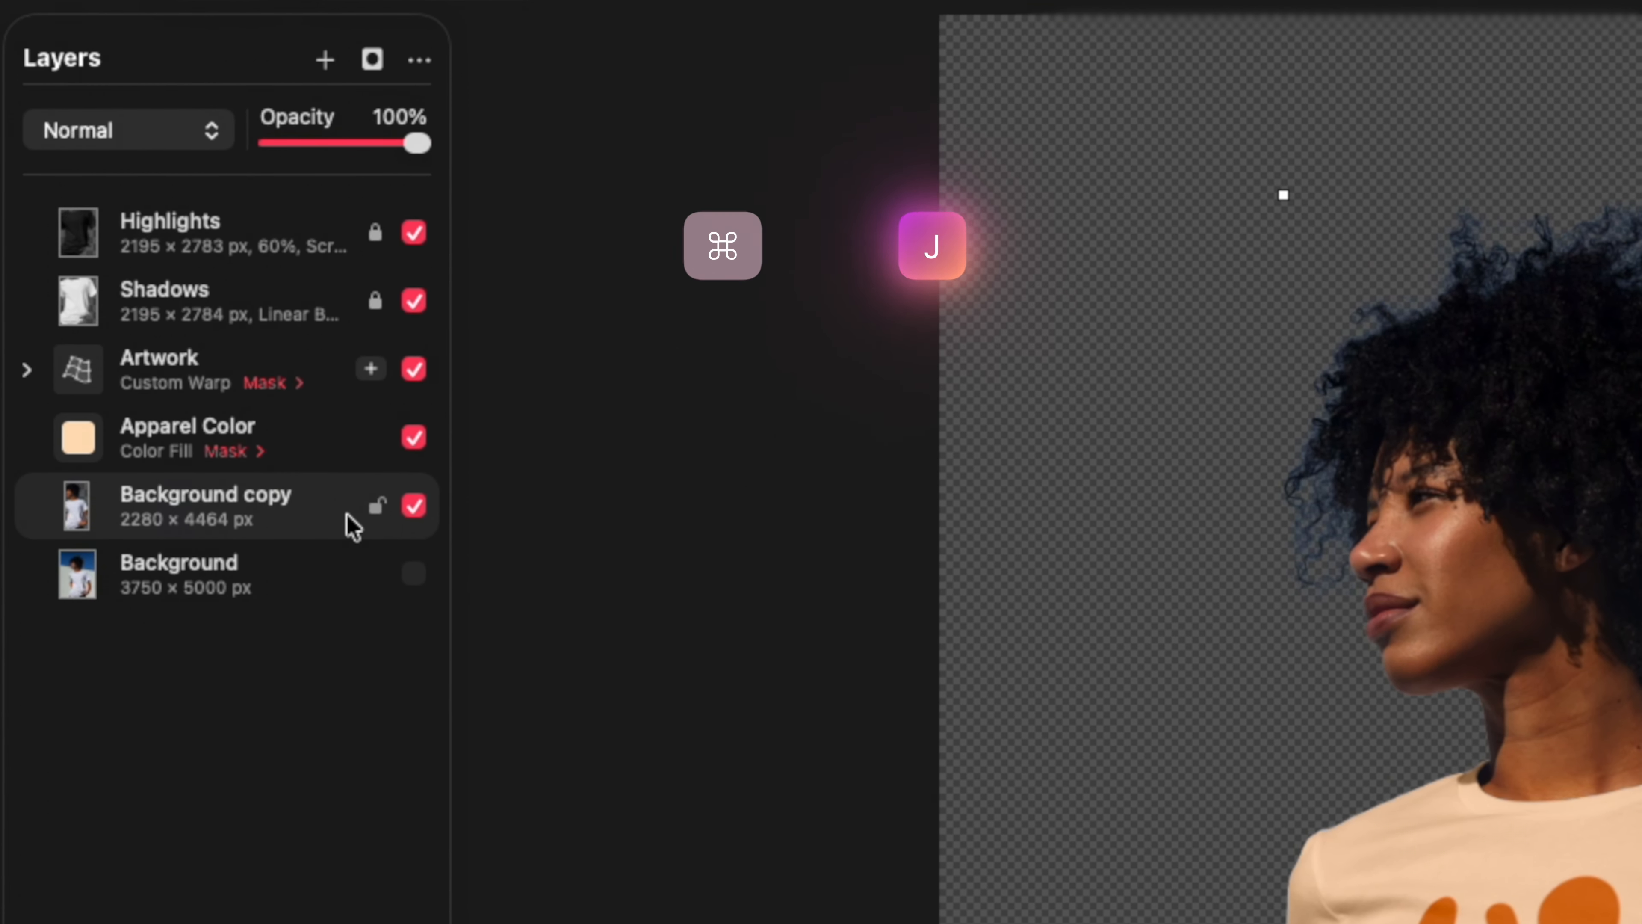
key("super+j")
double_click(231, 561)
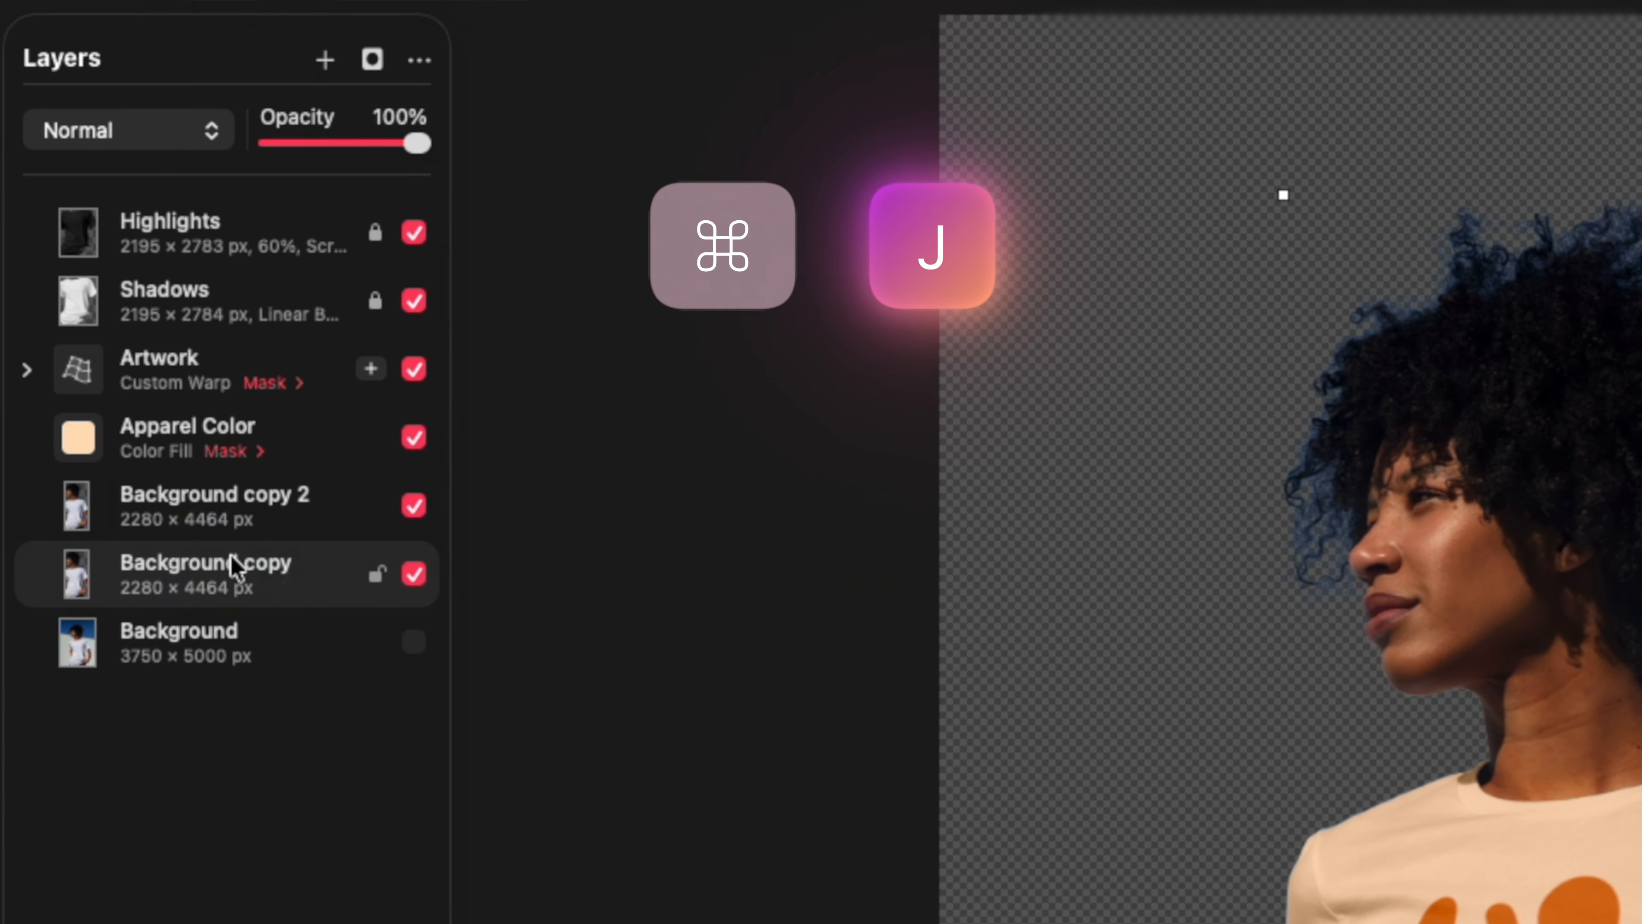
type("Sa")
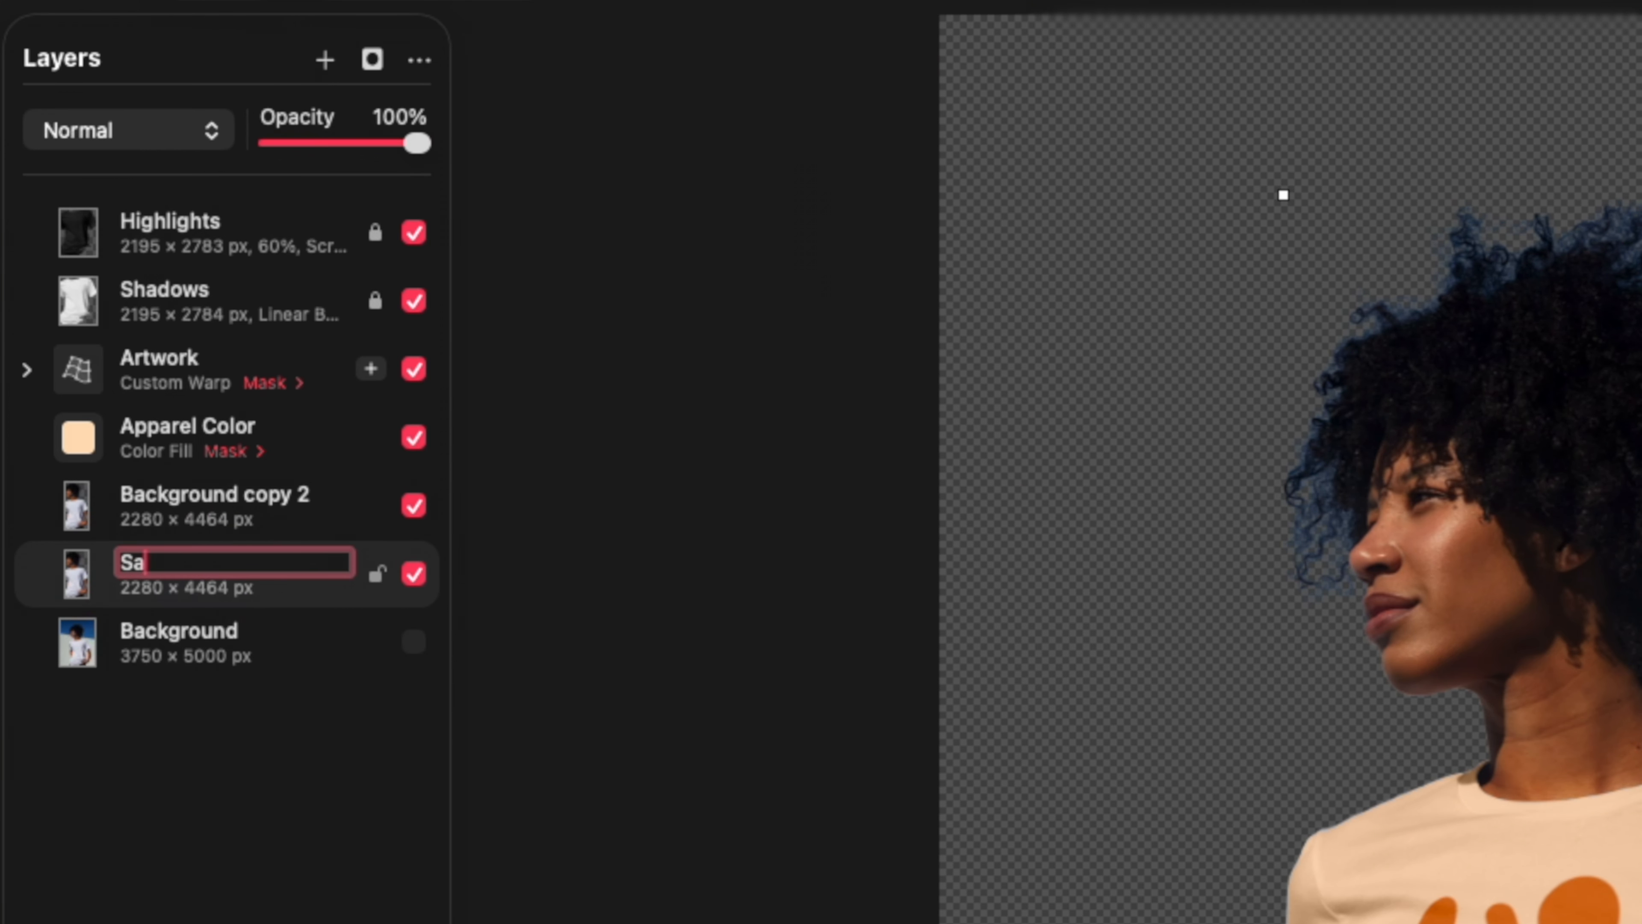
type("adow")
key("Return")
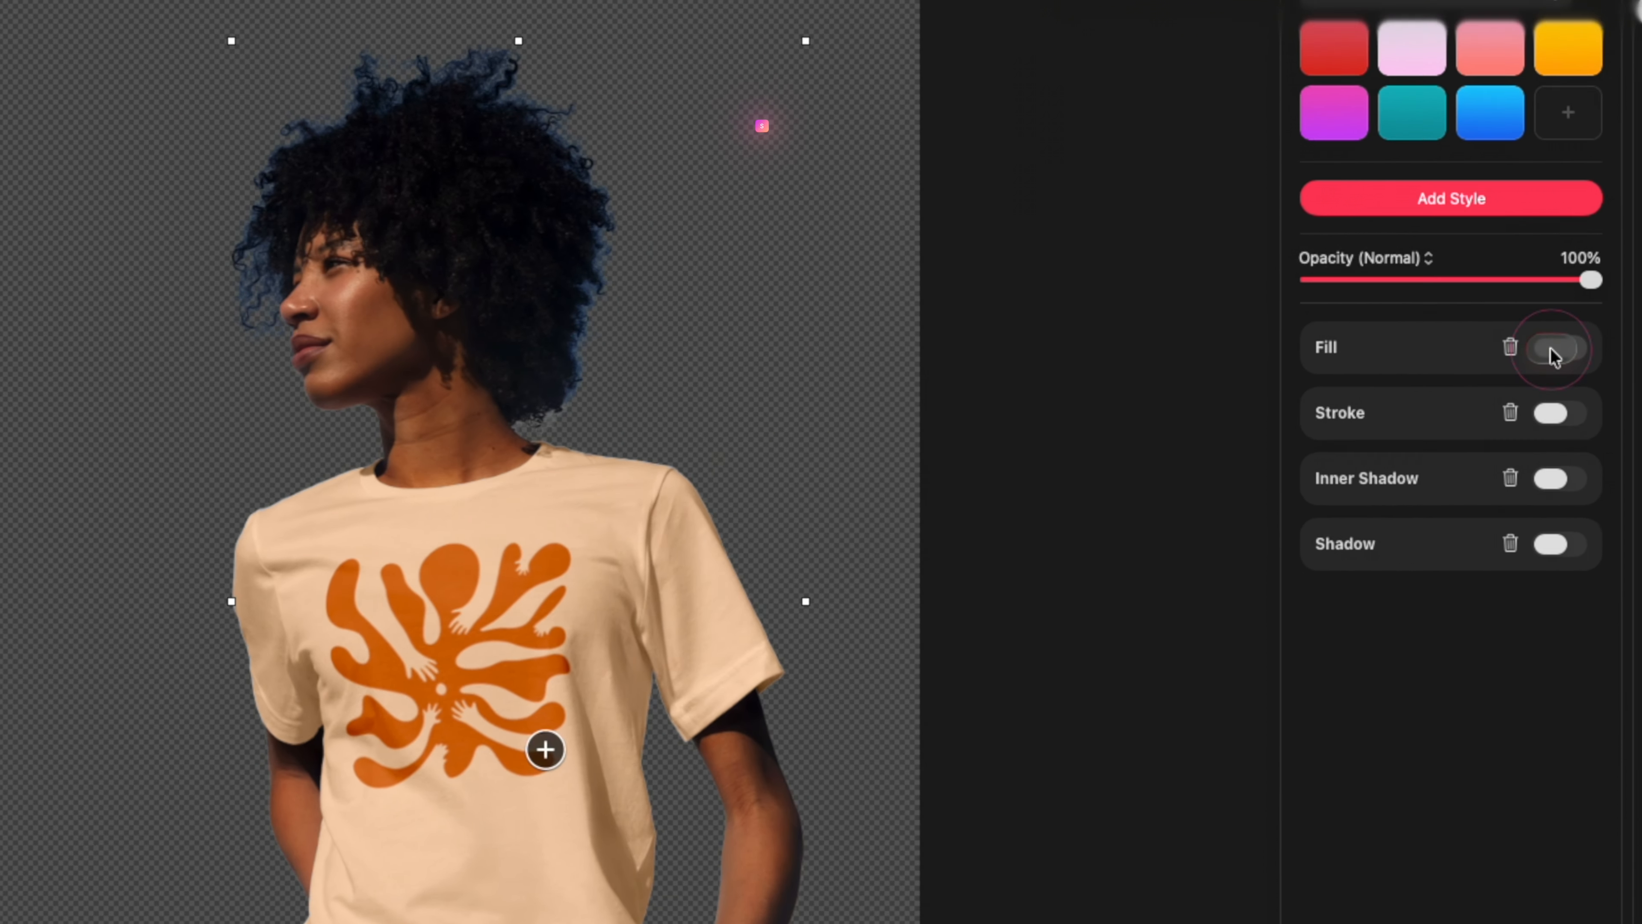
Step: Add a solid black color fill to the Shadow layer
left_click(1548, 370)
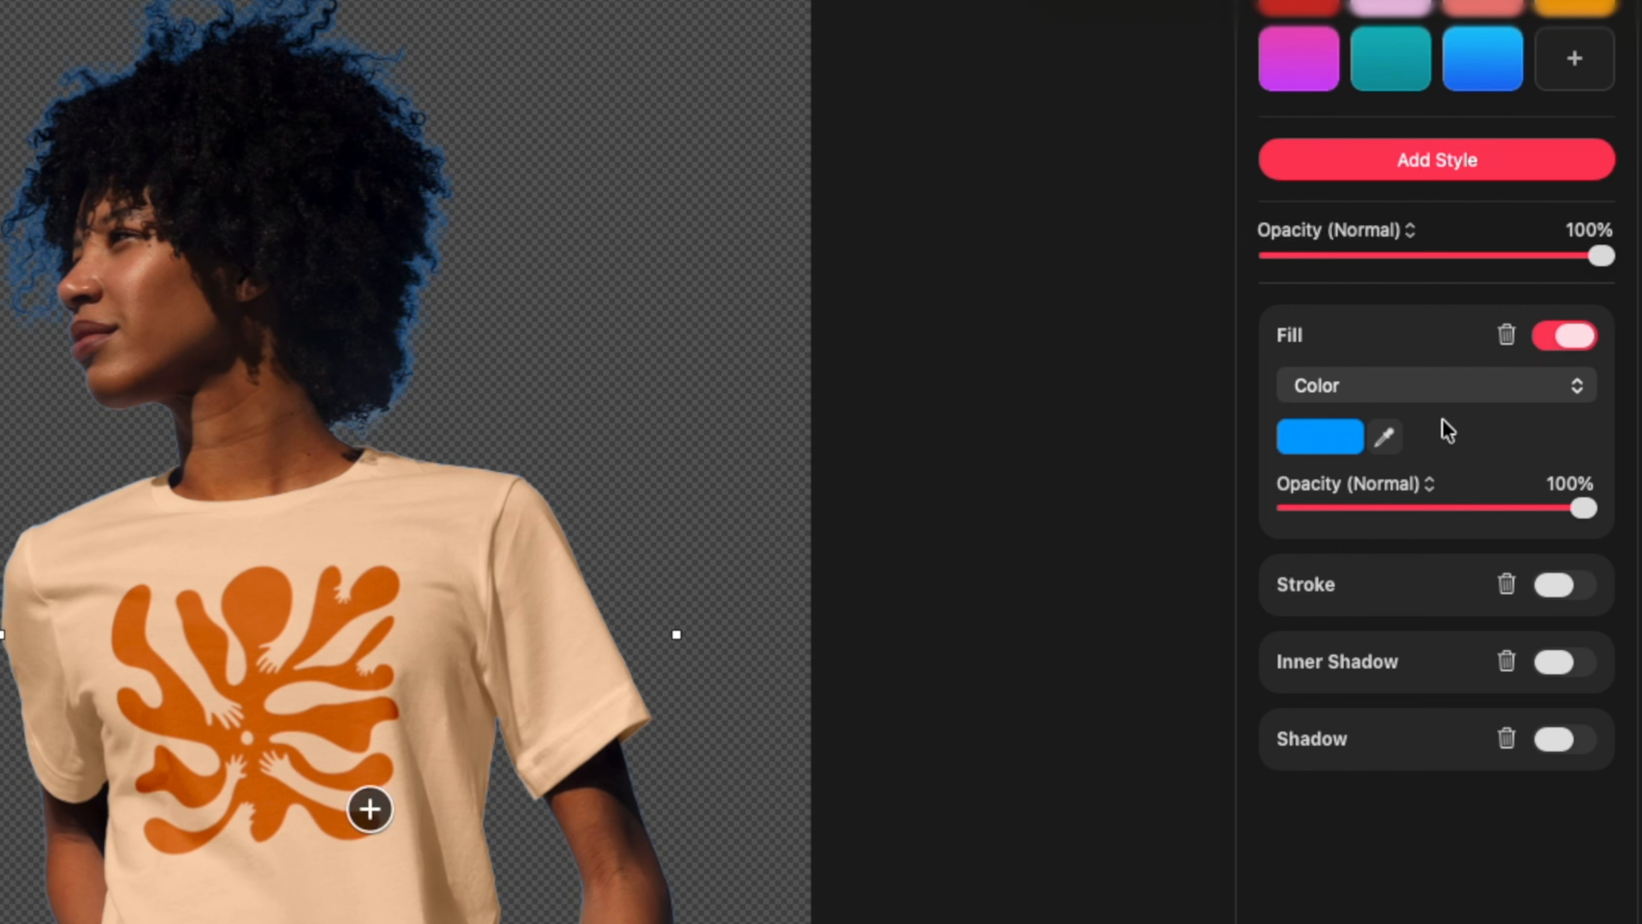
left_click(1354, 435)
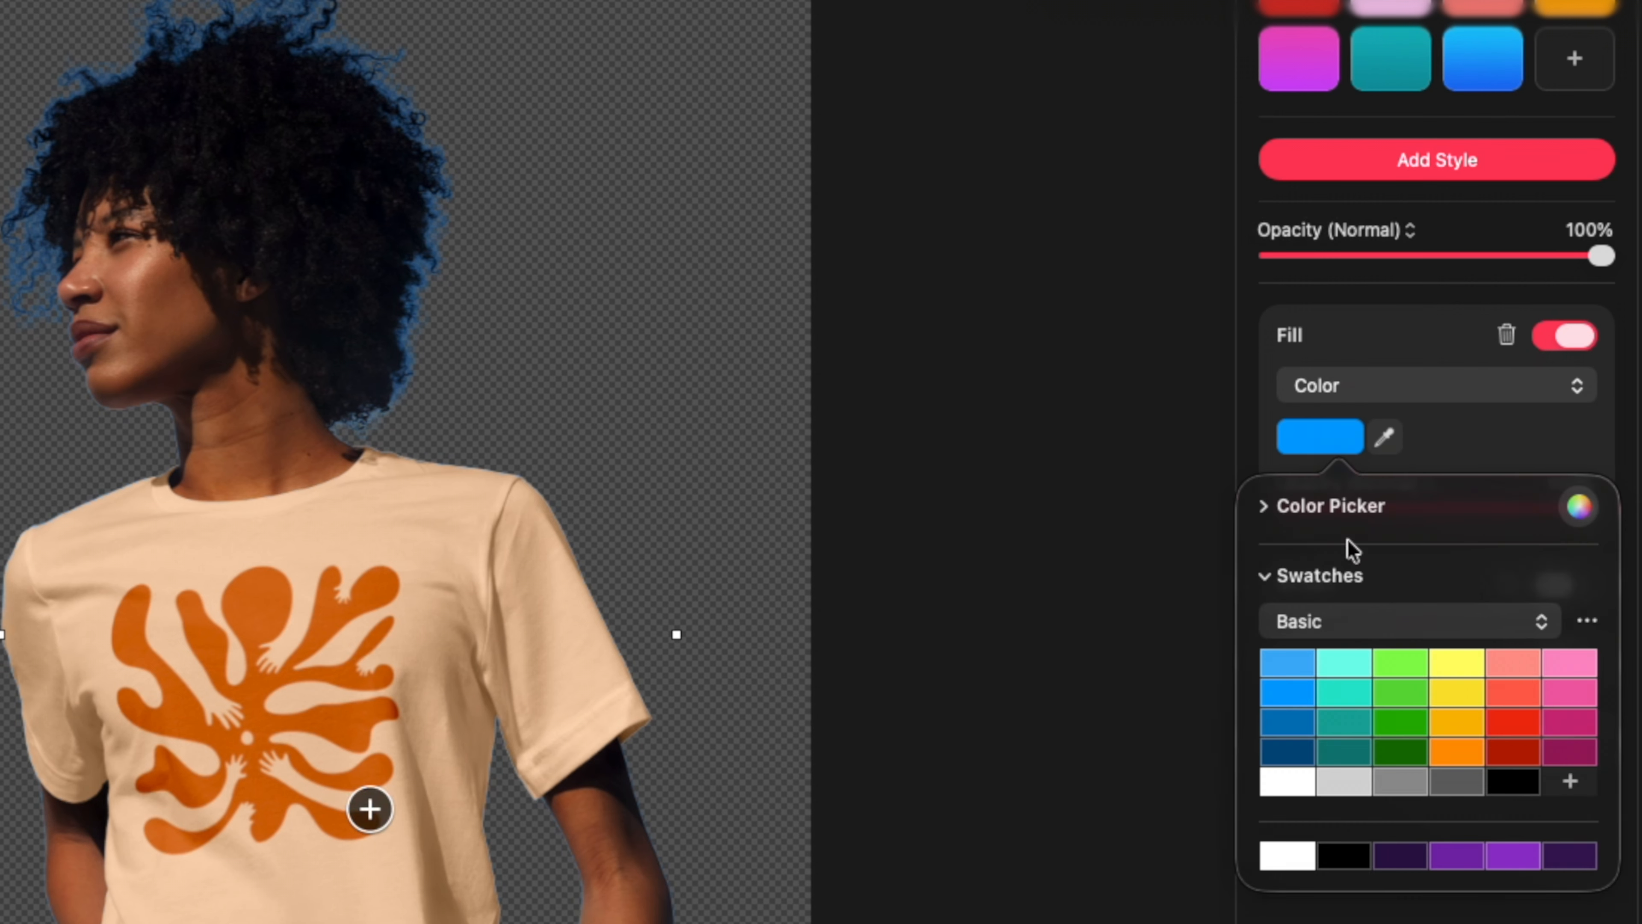
left_click(1507, 780)
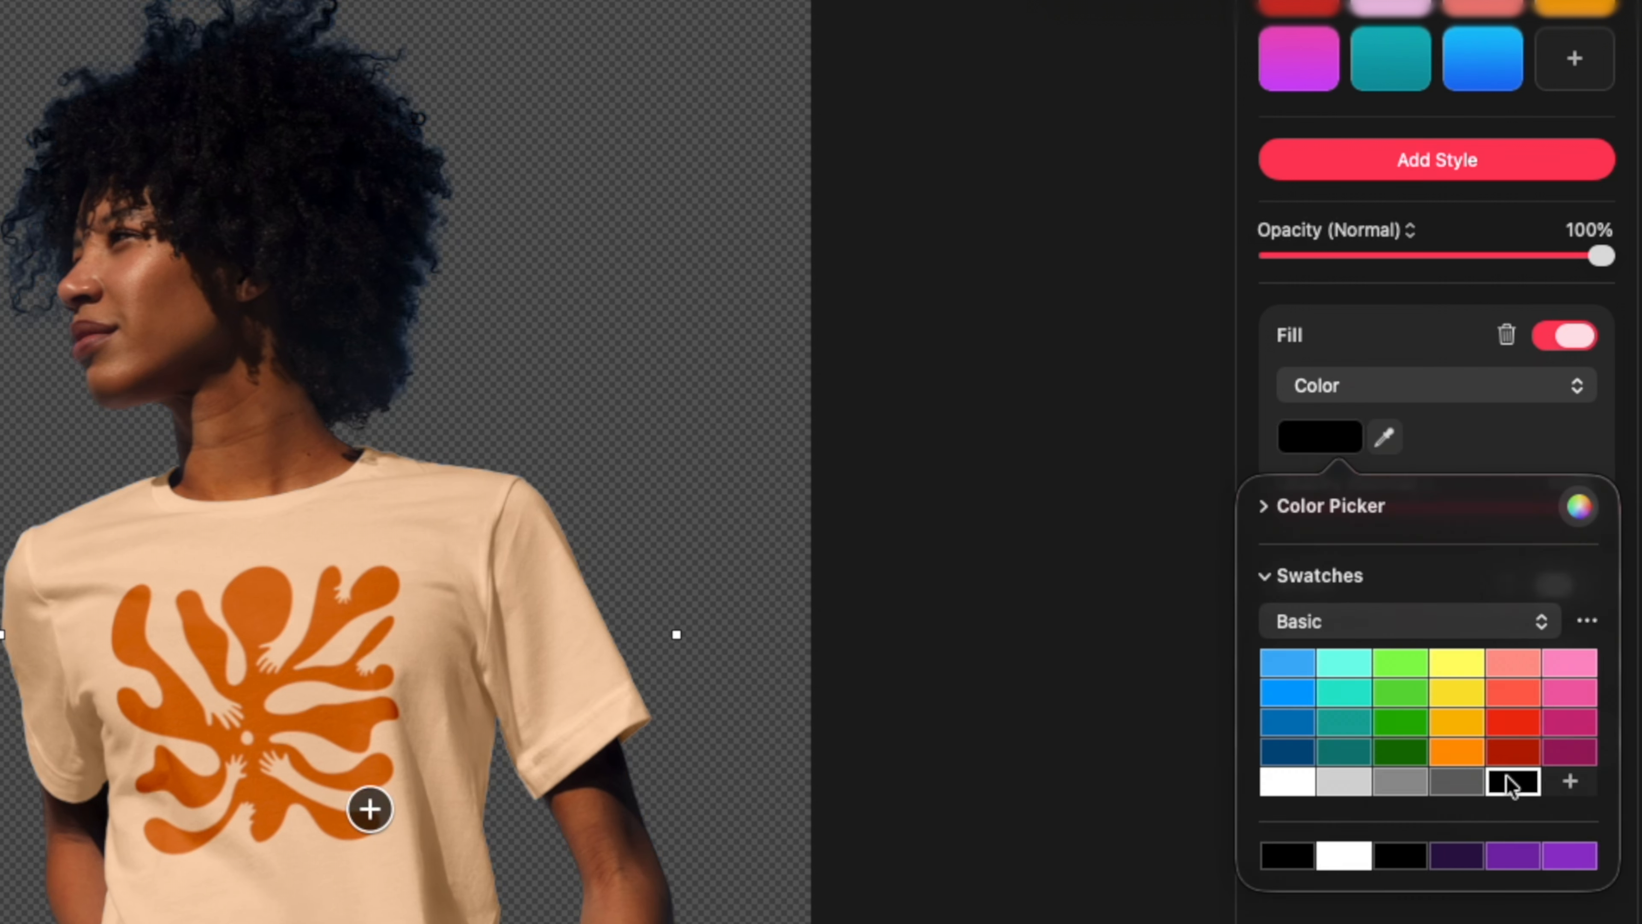
left_click(1498, 446)
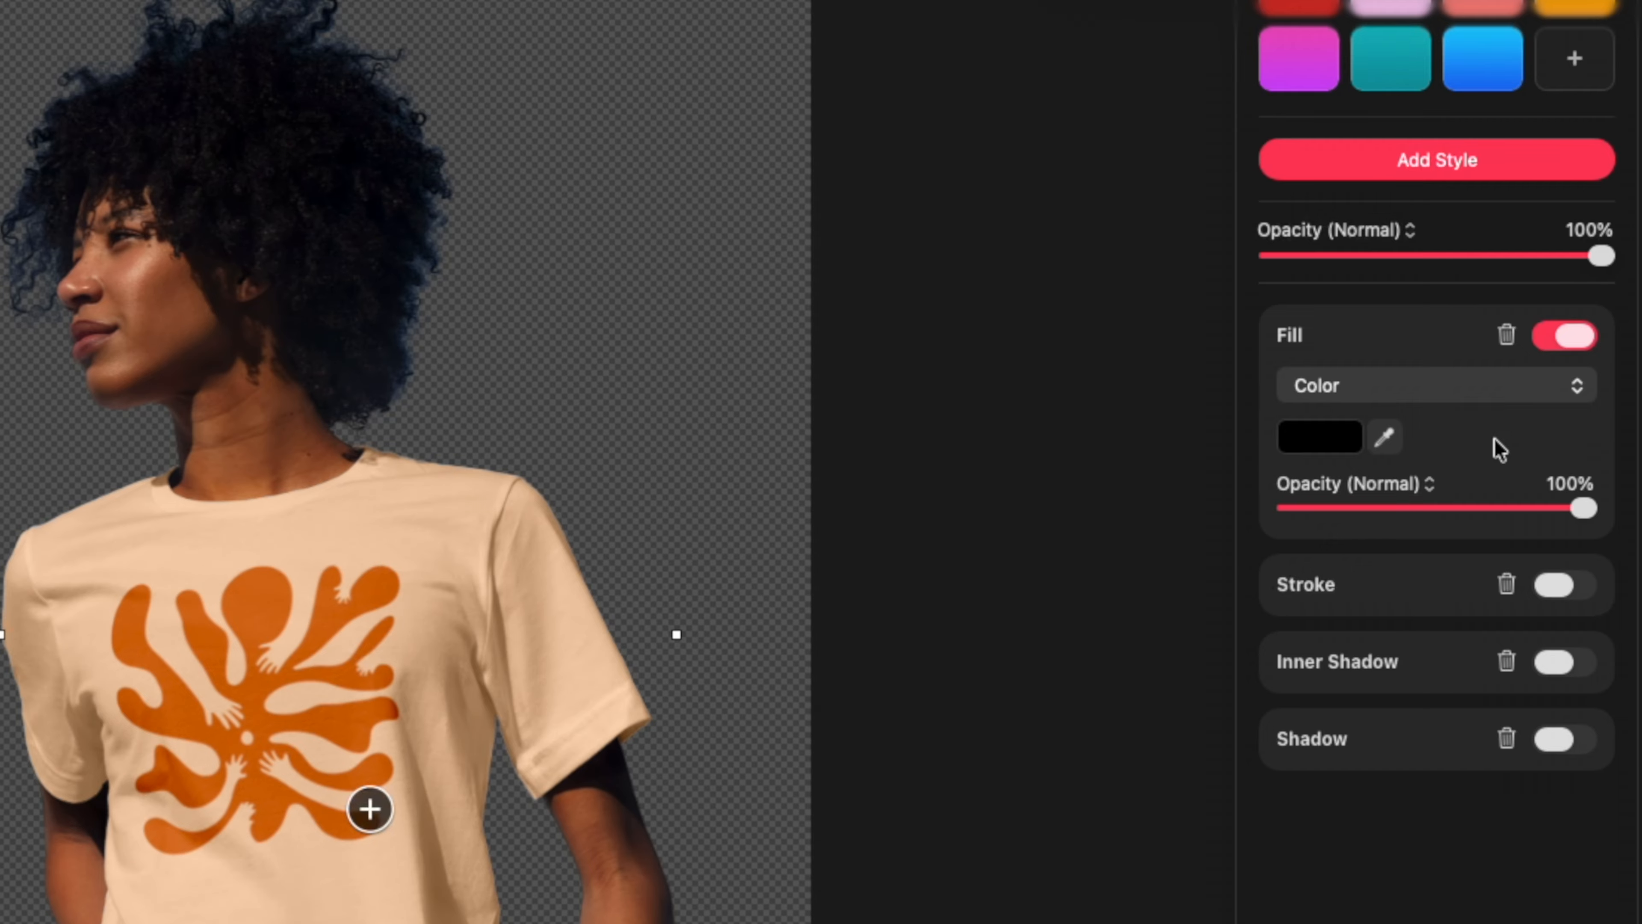
Step: Apply a Gaussian blur with a radius of about 63.6 px to the Shadow layer, and show the Background layer
key("f")
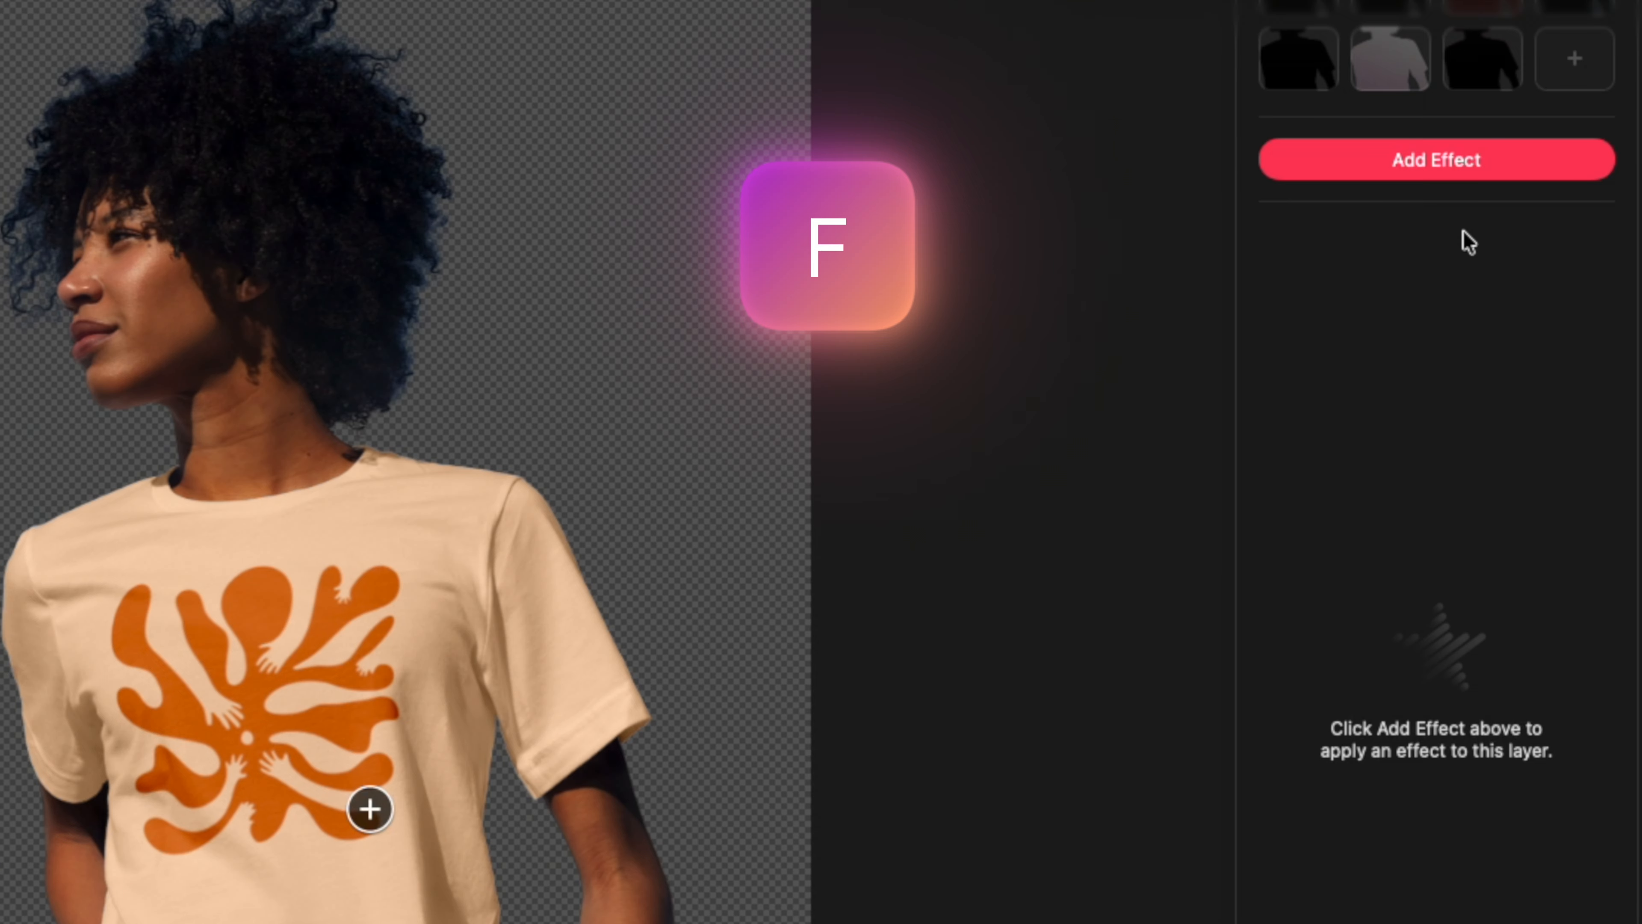
left_click(1437, 167)
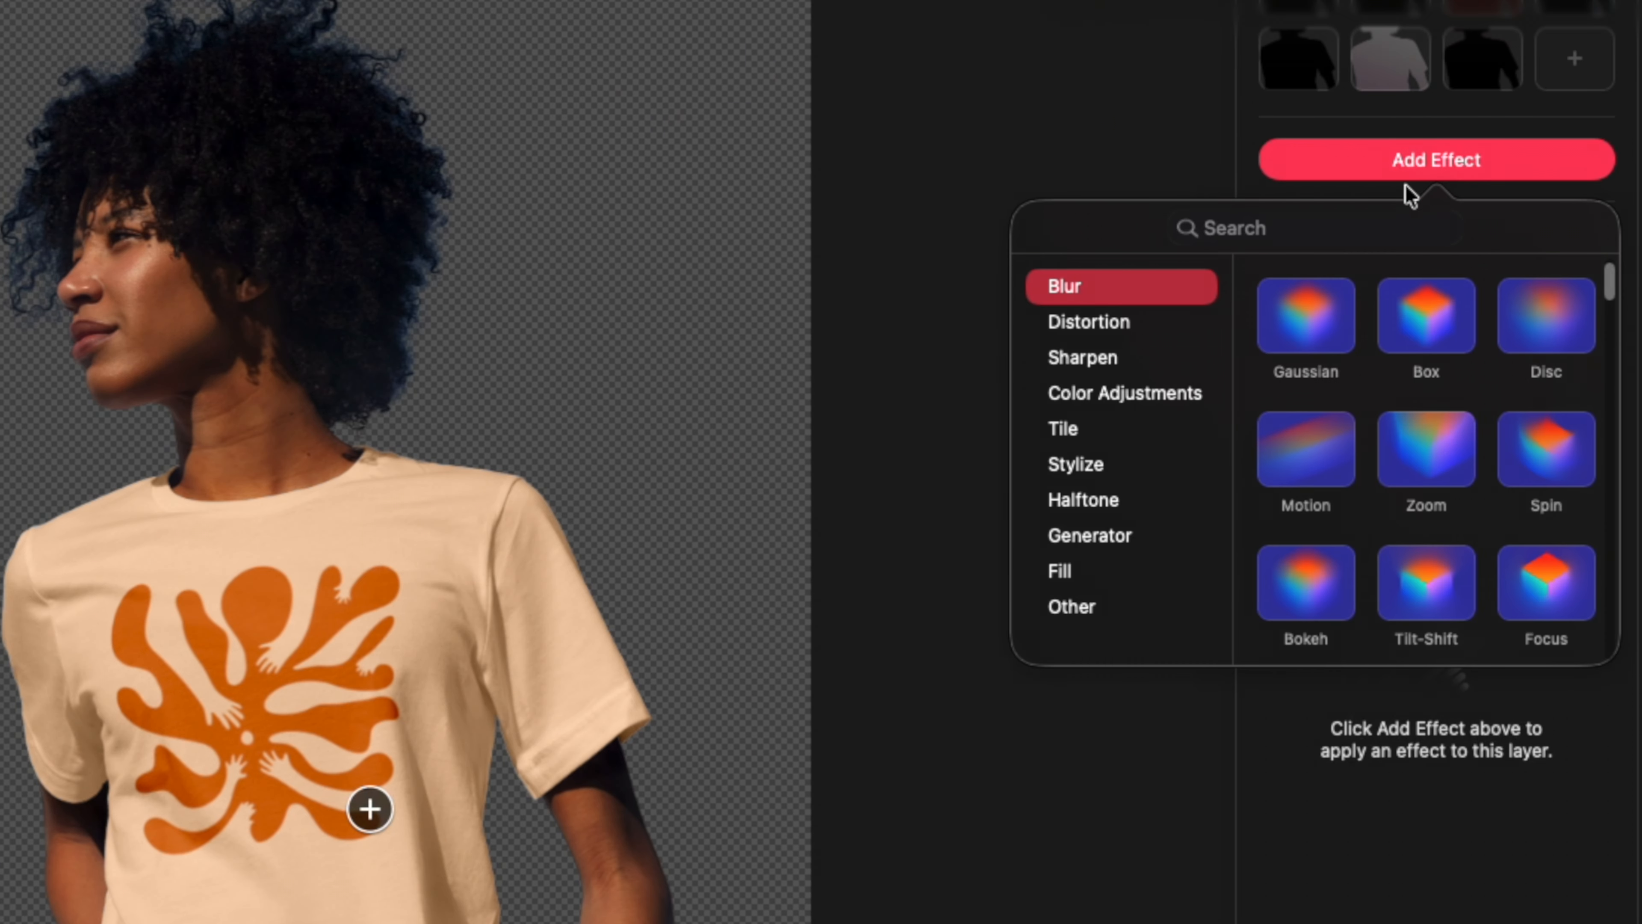
left_click(1318, 353)
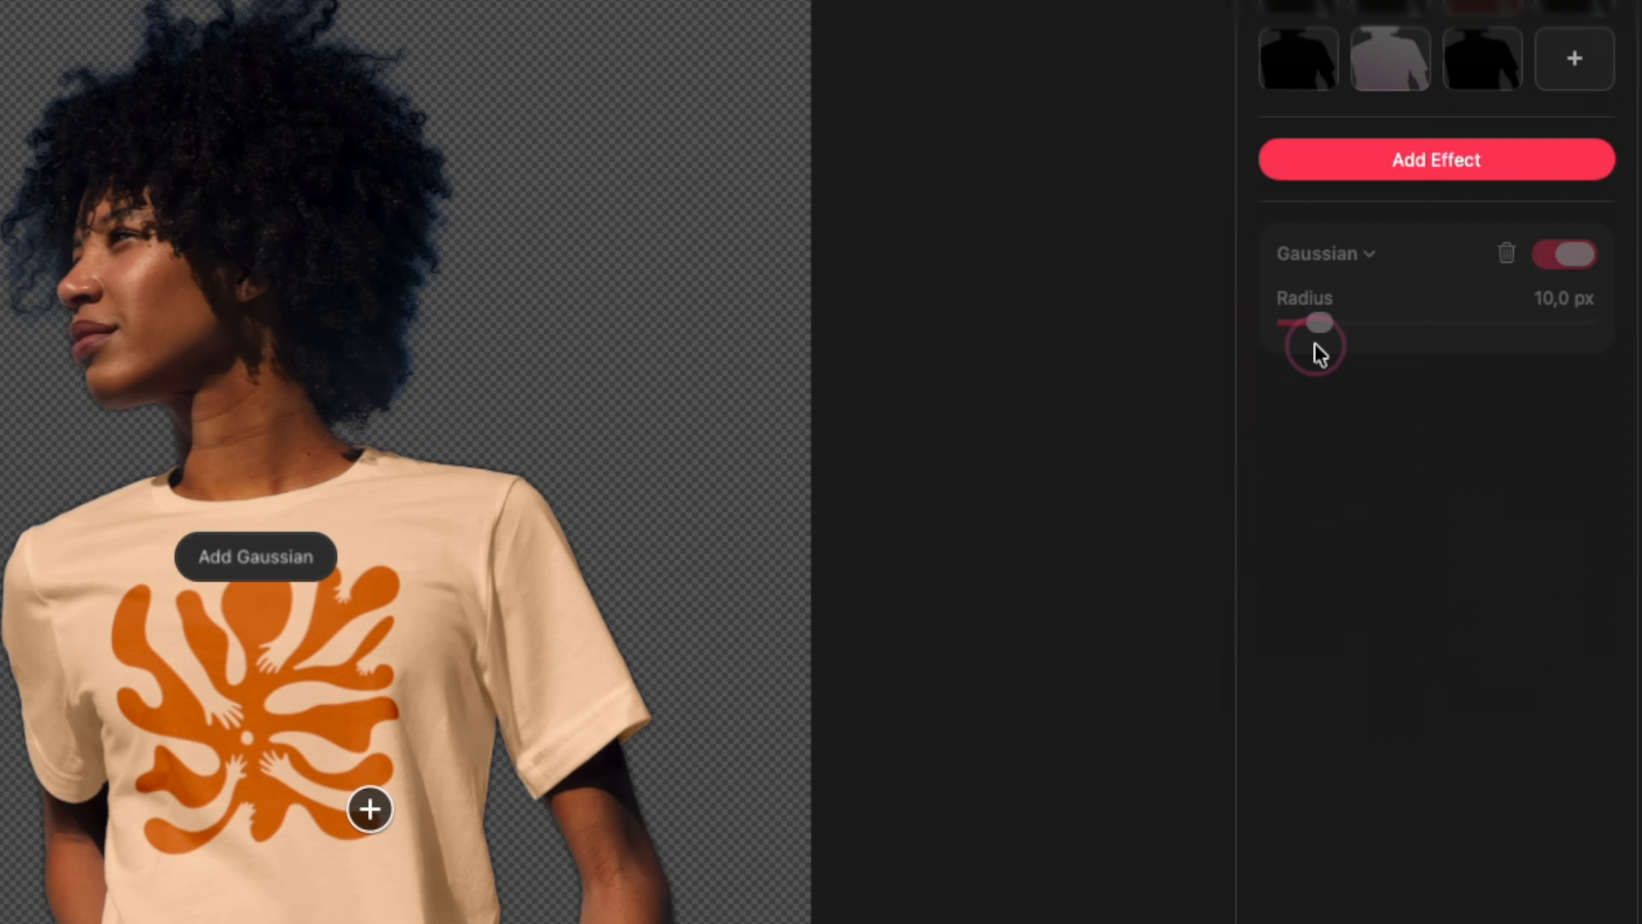
left_click_drag(1316, 322, 1498, 357)
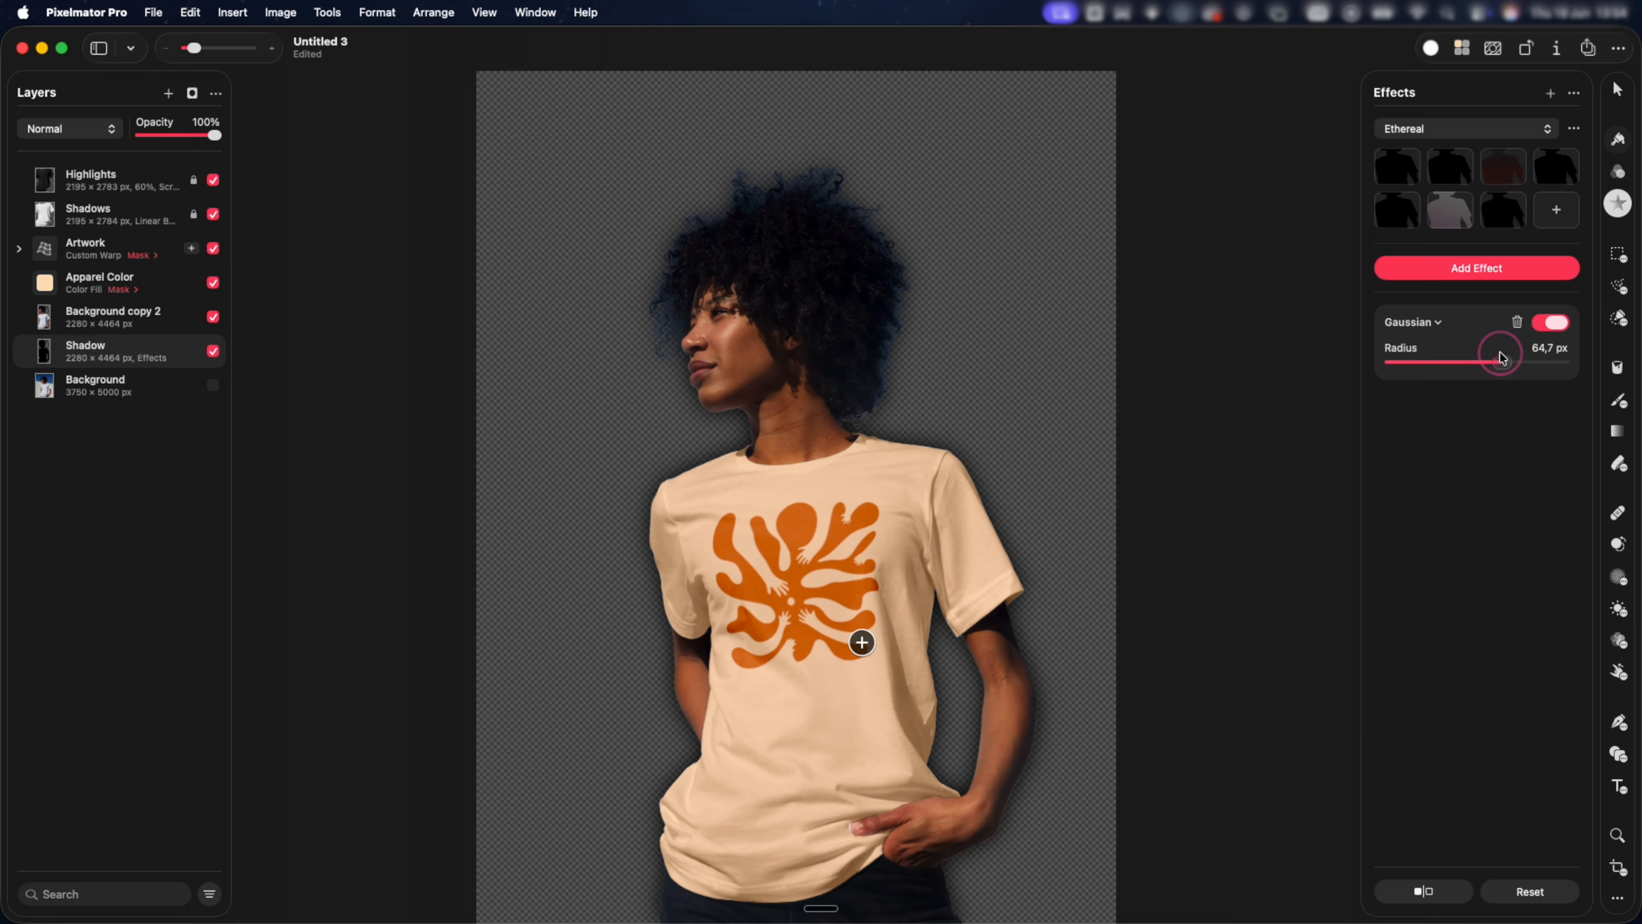
left_click(211, 386)
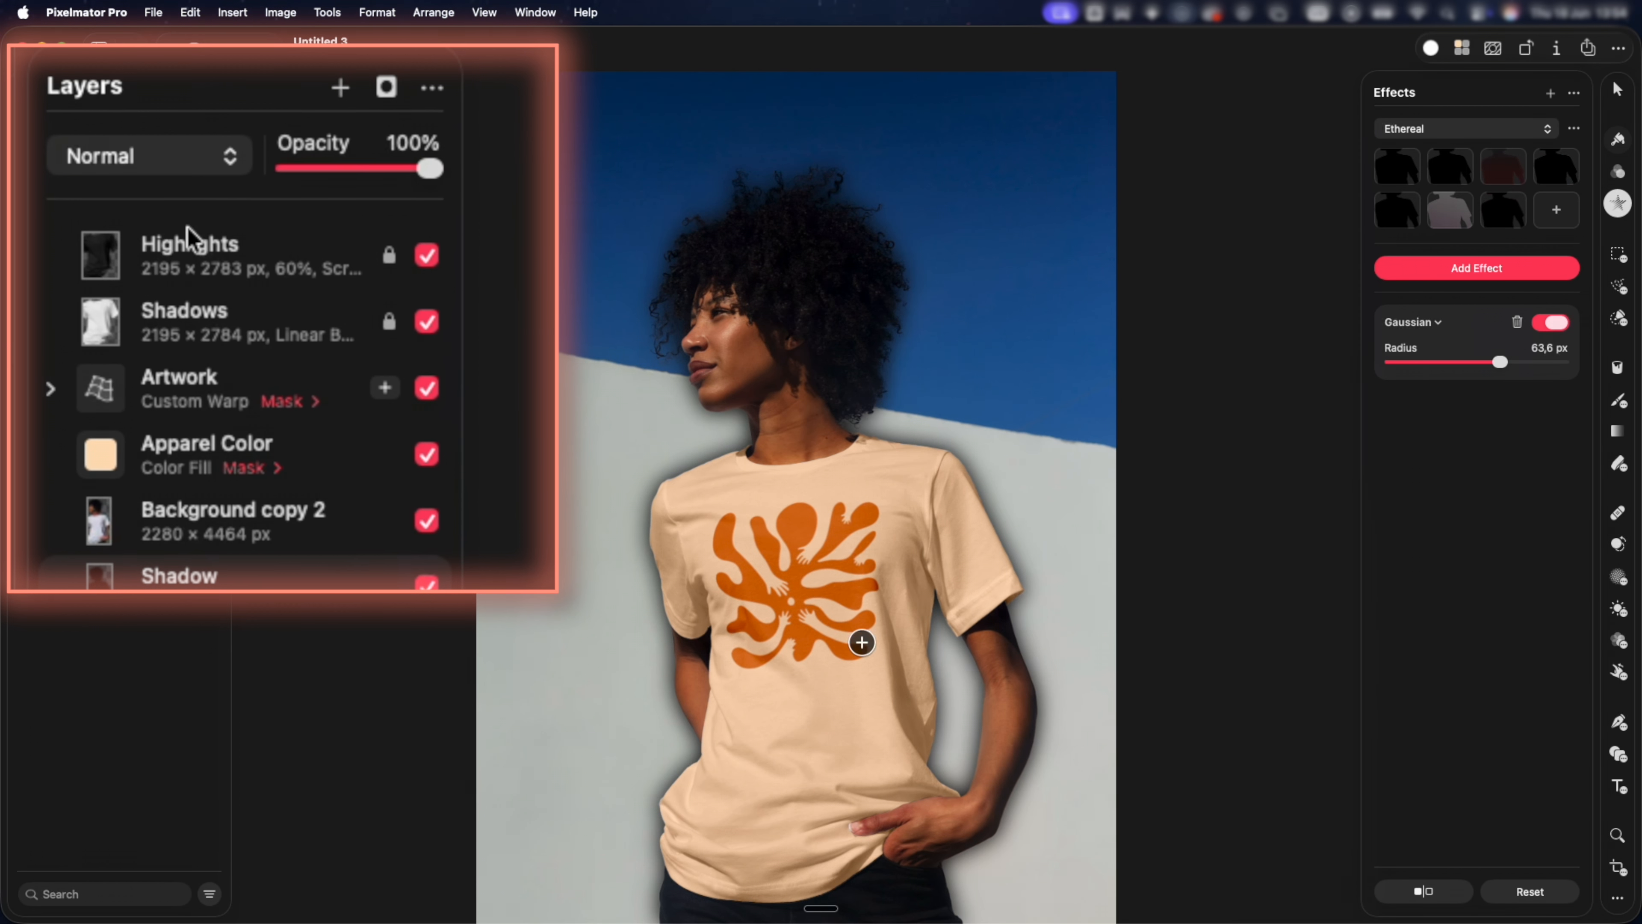
Step: Set the Shadow layer's blend mode to Linear Burn and its opacity to 73%
left_click(199, 168)
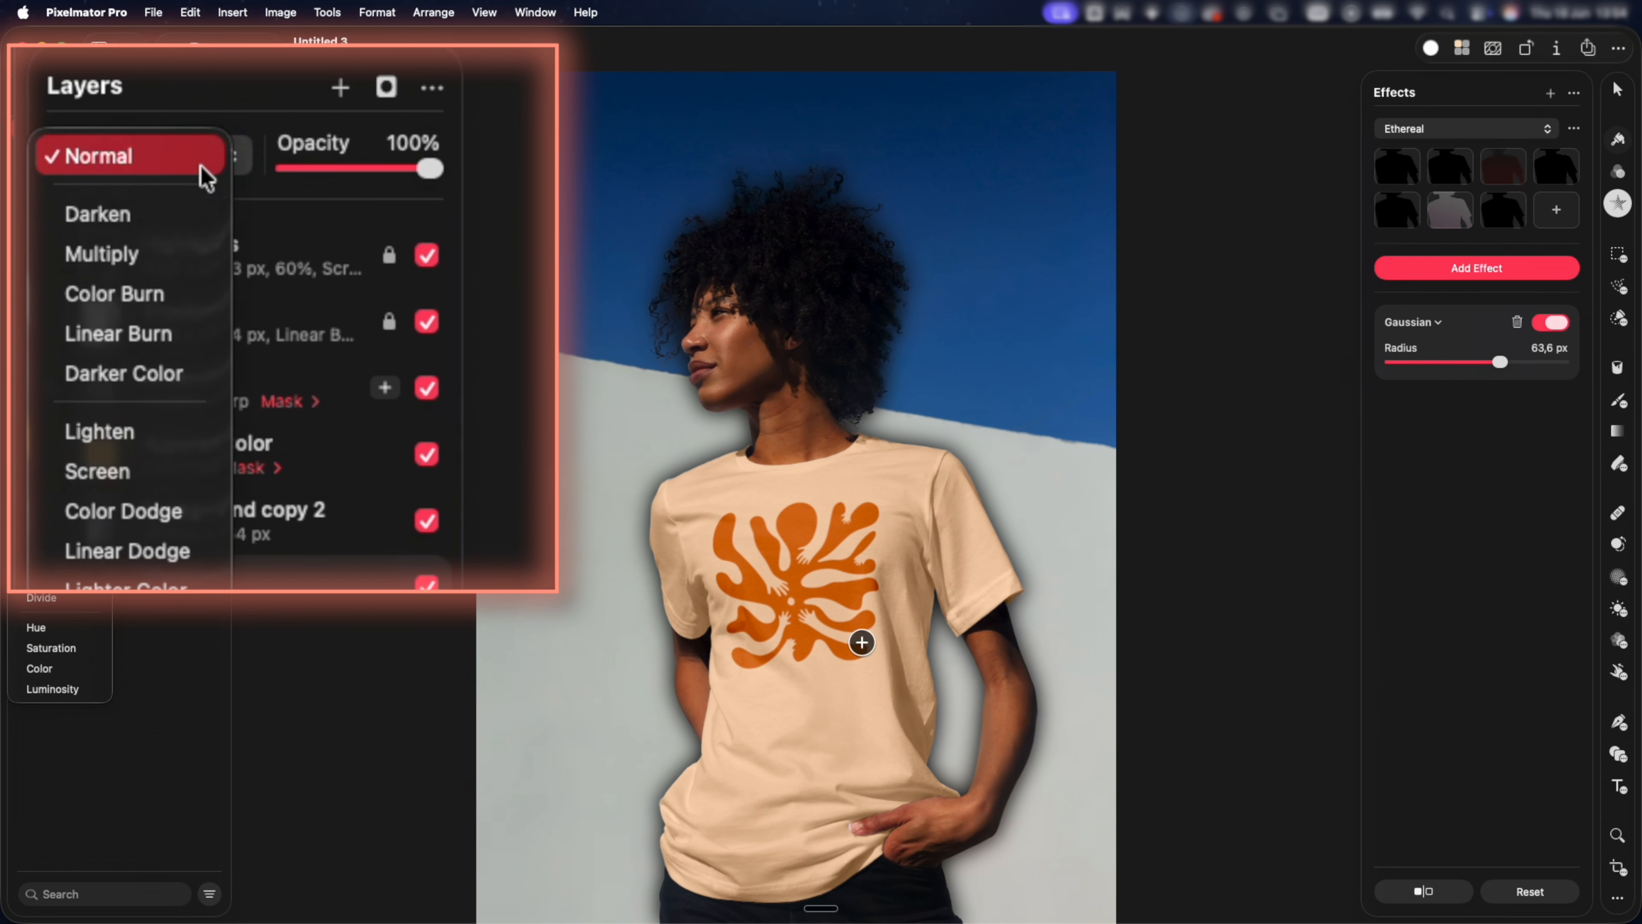
left_click(171, 258)
left_click(175, 172)
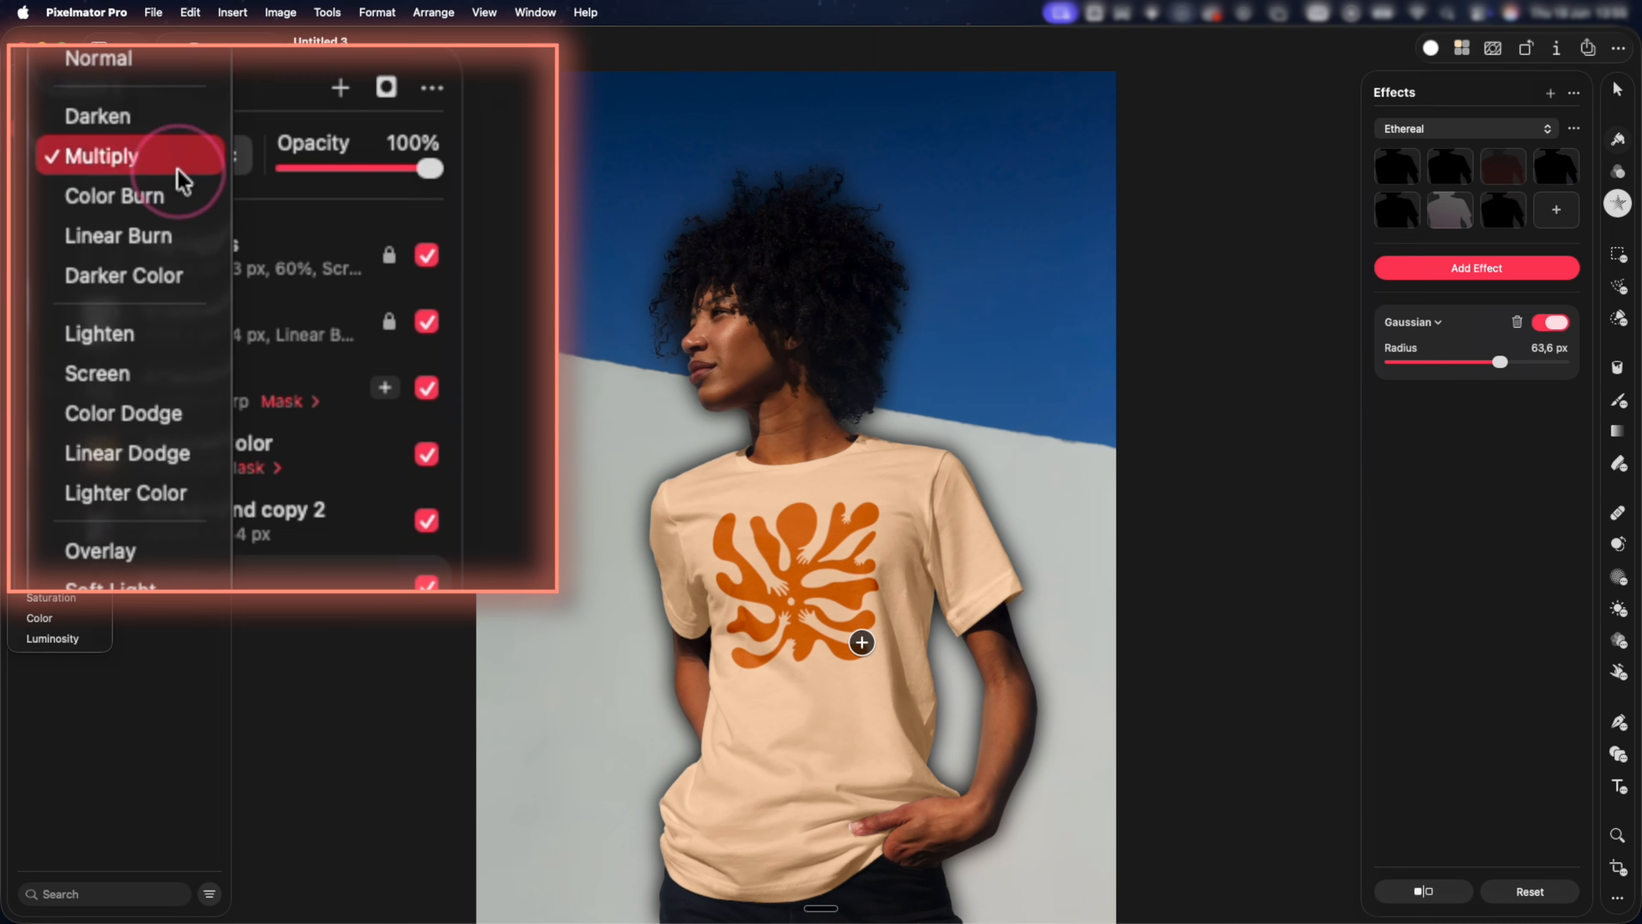
left_click(173, 248)
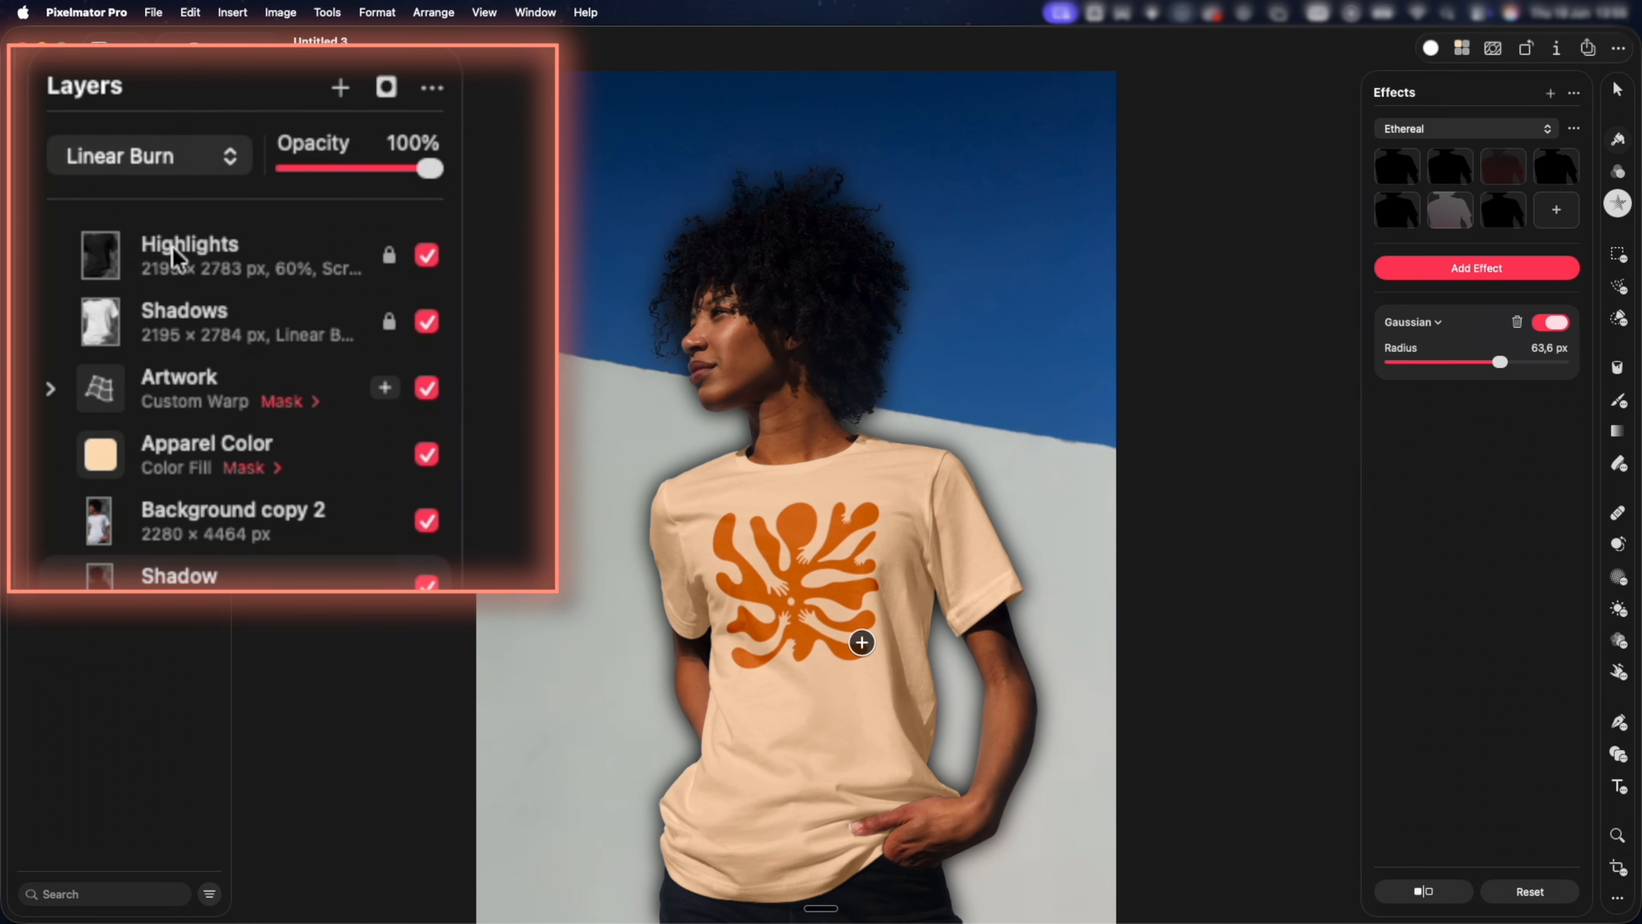
left_click_drag(431, 174, 388, 174)
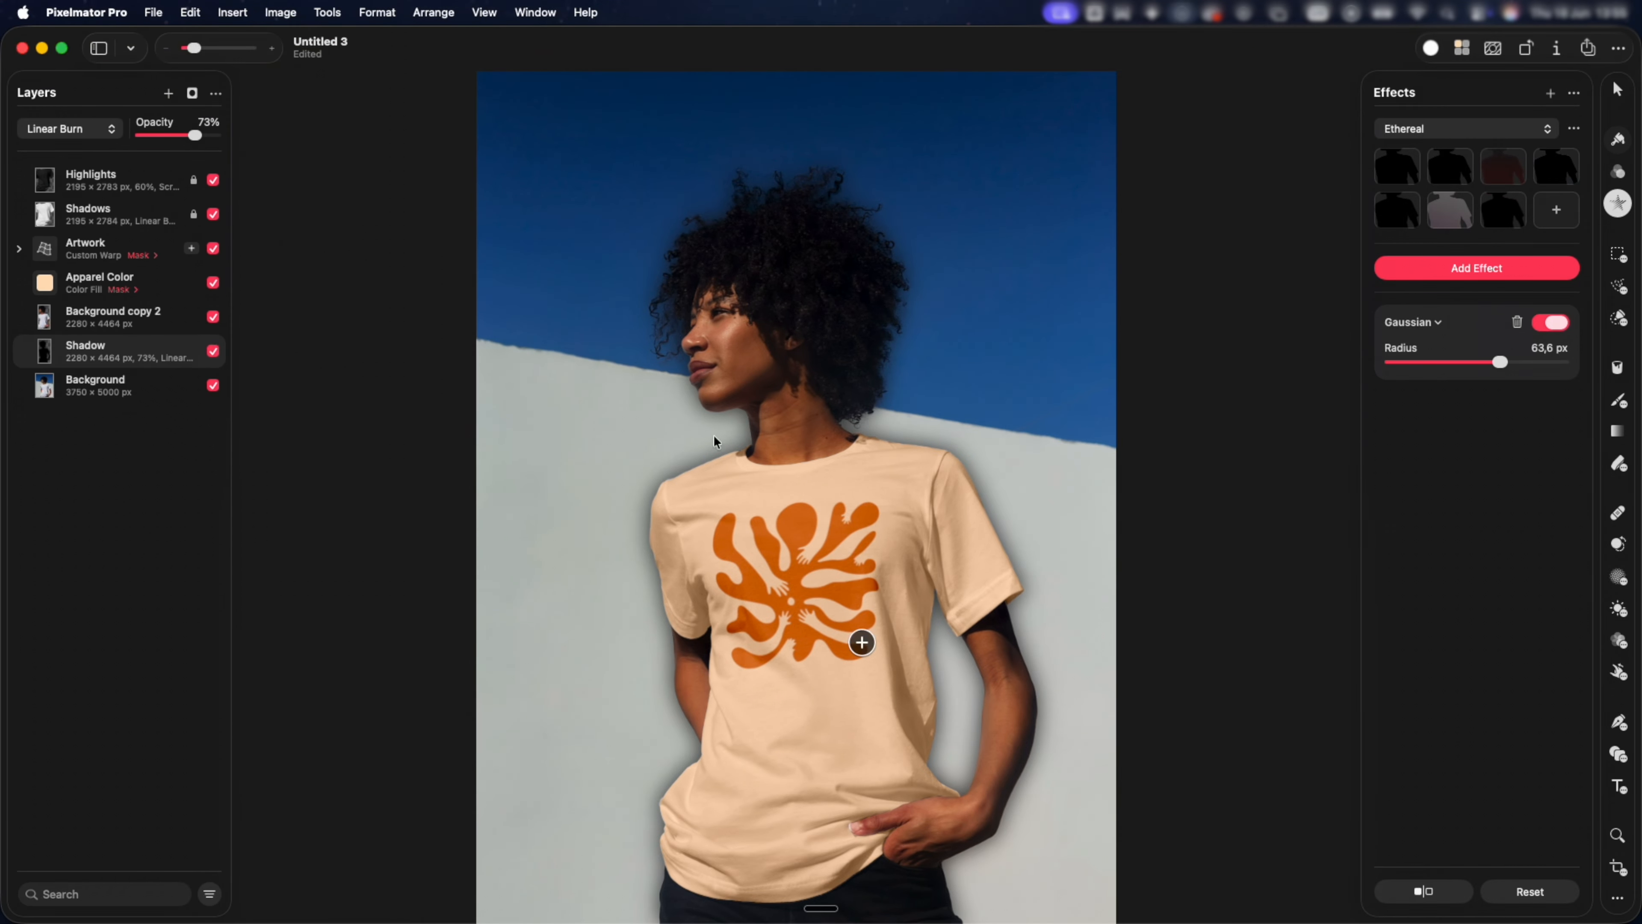
Step: Move the Shadow layer to offset the blurred shadow behind the T-shirt model
key("v")
left_click_drag(774, 517, 806, 228)
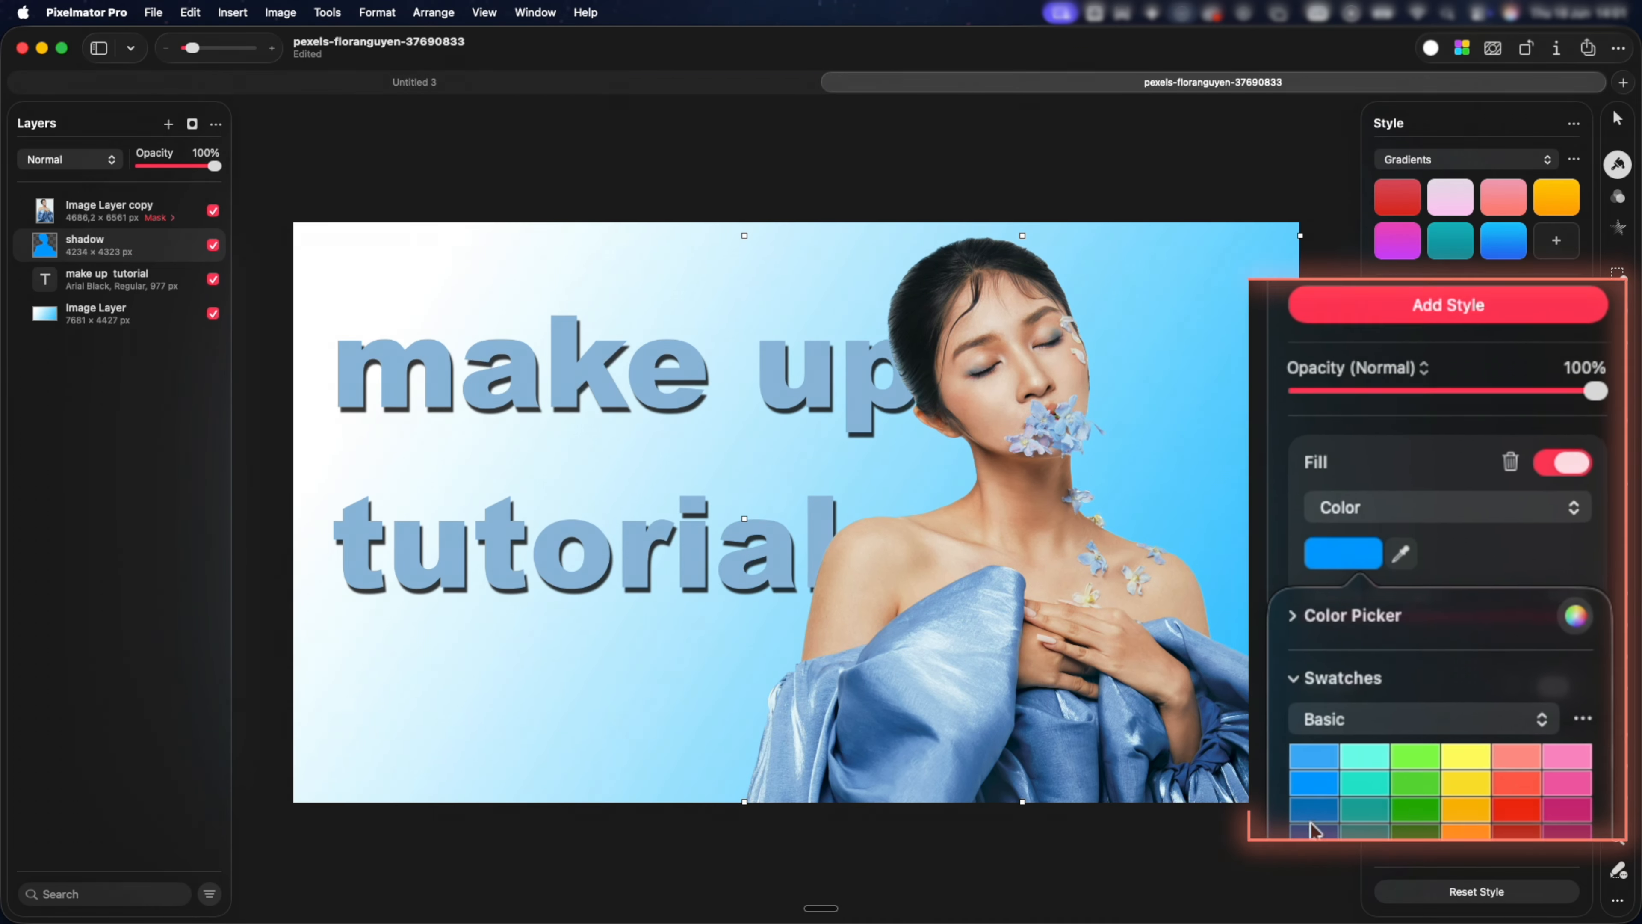
Step: Fill the shadow layer in the make-up image with the dark blue swatch and apply a Gaussian blur with a large radius
left_click(1285, 896)
left_click(1485, 596)
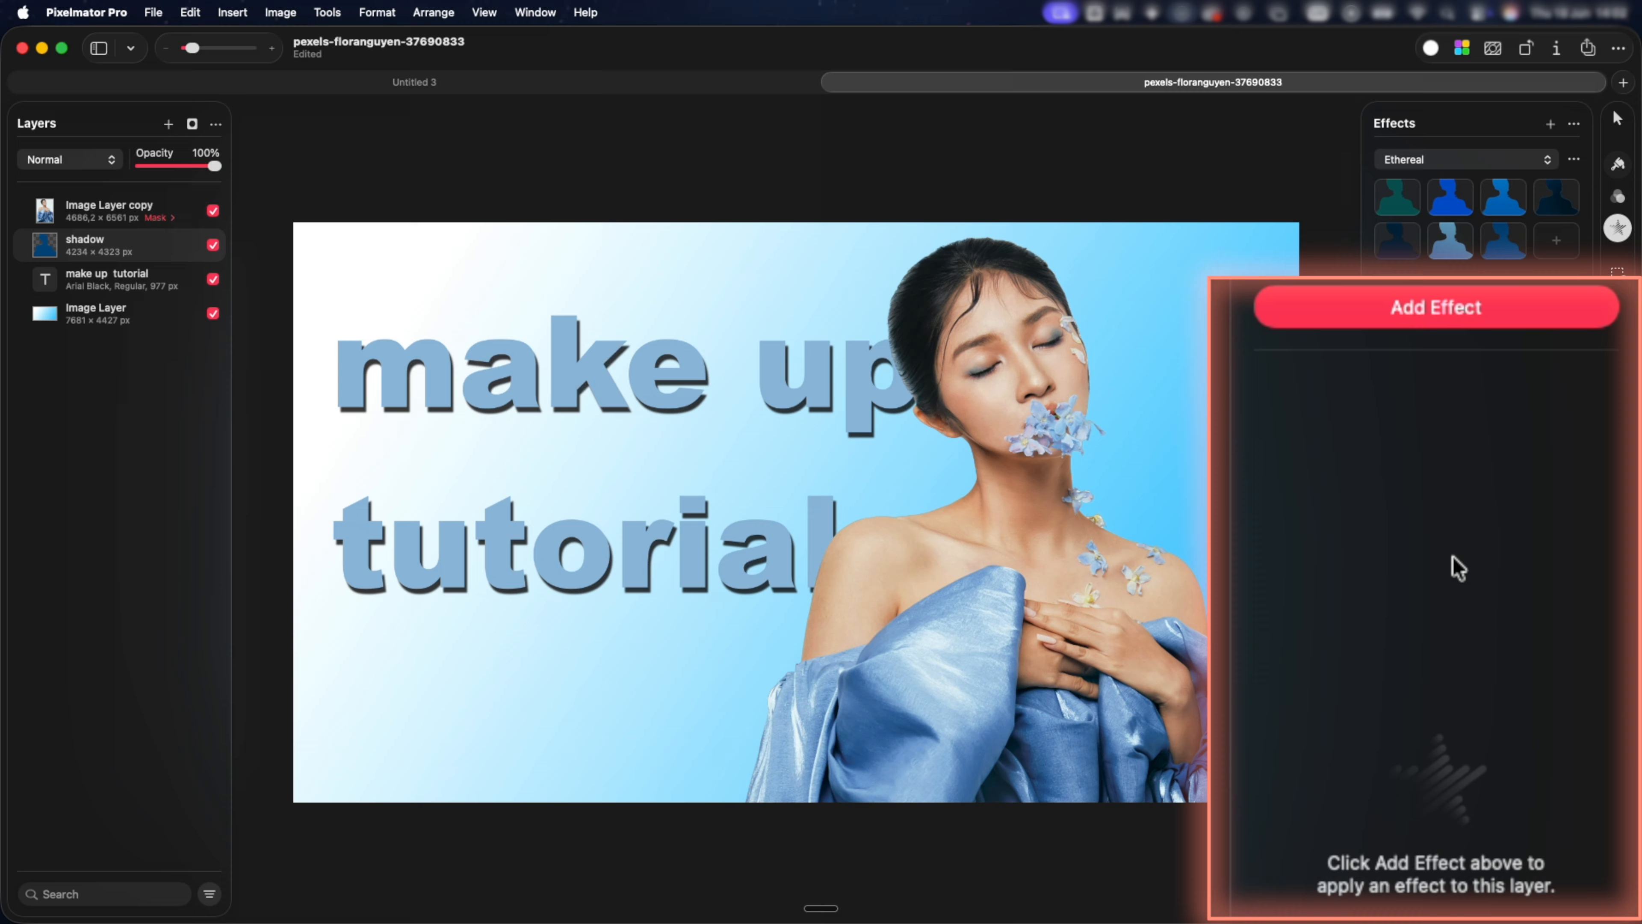
left_click(1472, 304)
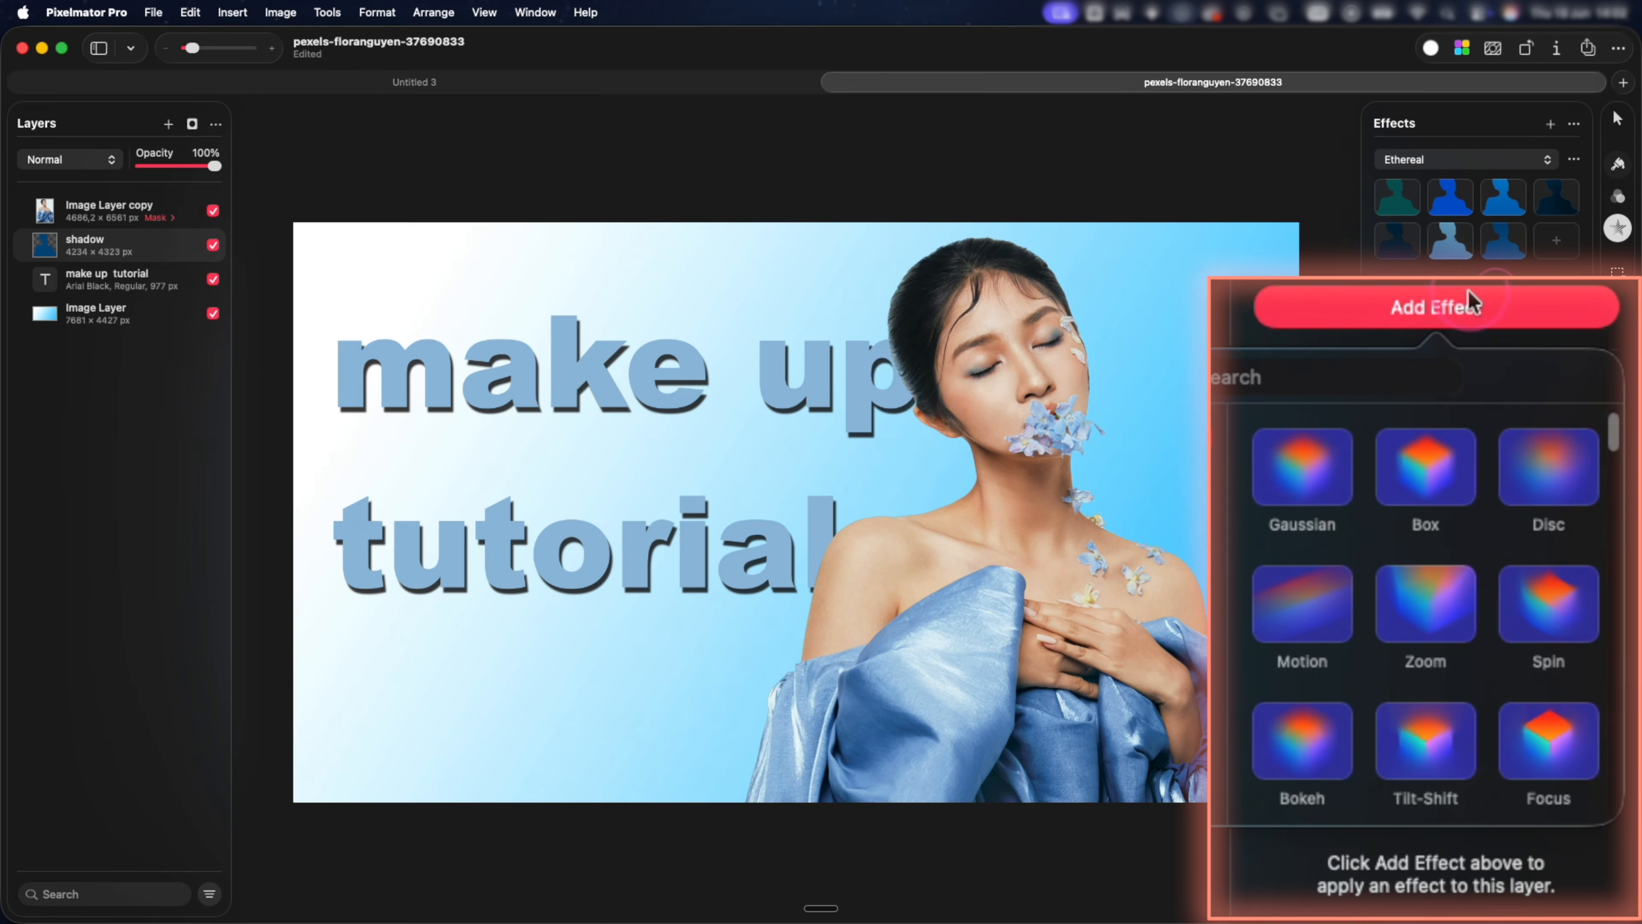
left_click(1341, 478)
mouse_move(1320, 475)
left_mouse_down()
mouse_move(1540, 460)
mouse_move(1554, 440)
left_mouse_up()
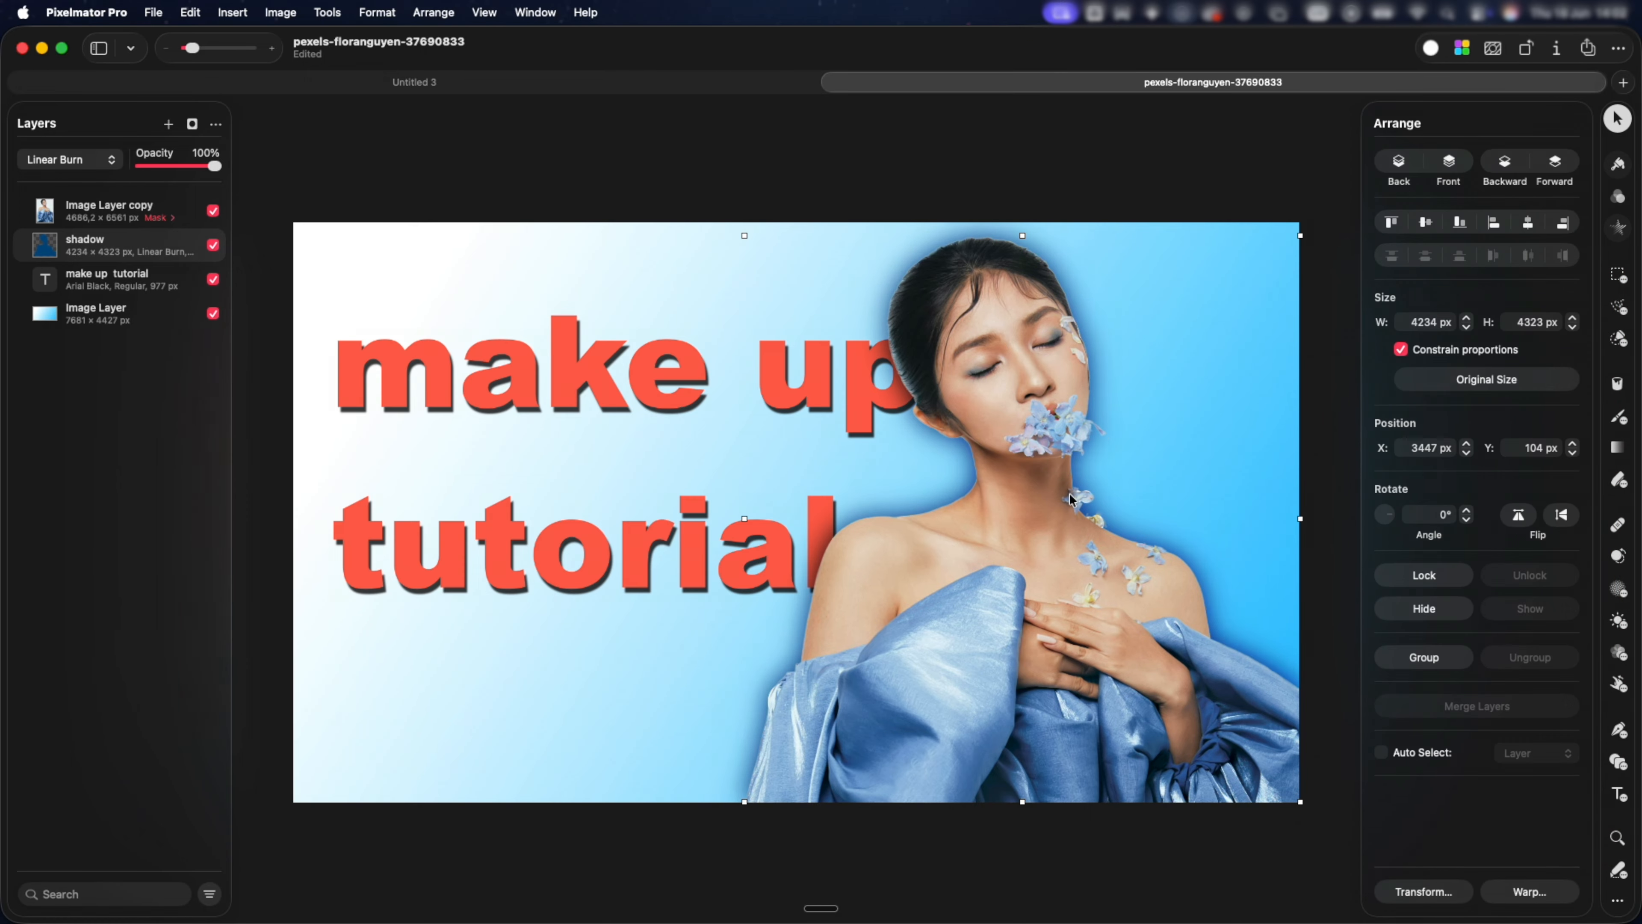
Step: Enlarge the shadow layer in the make-up image and reposition it so the shadow is offset behind the woman
mouse_move(1069, 499)
left_mouse_down()
mouse_move(939, 511)
mouse_move(1055, 498)
left_mouse_up()
left_click_drag(732, 236, 692, 194)
left_click_drag(957, 298, 992, 318)
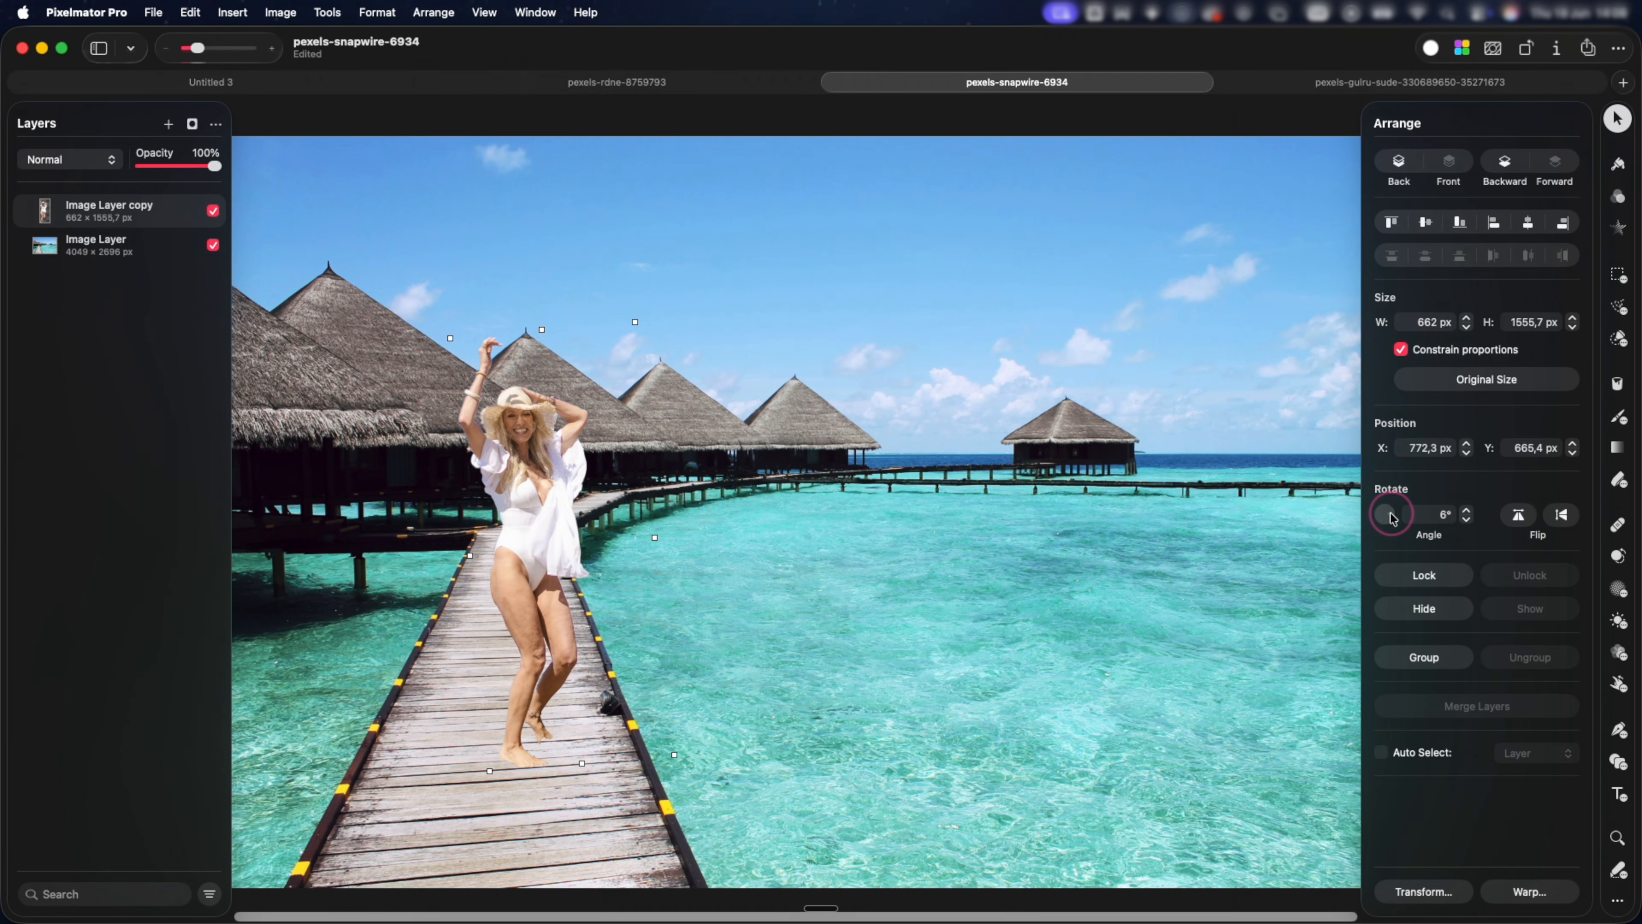
Step: Rotate the woman's cutout layer on the boardwalk to 4.7° and shift it slightly to the left
left_click_drag(1390, 511, 1395, 518)
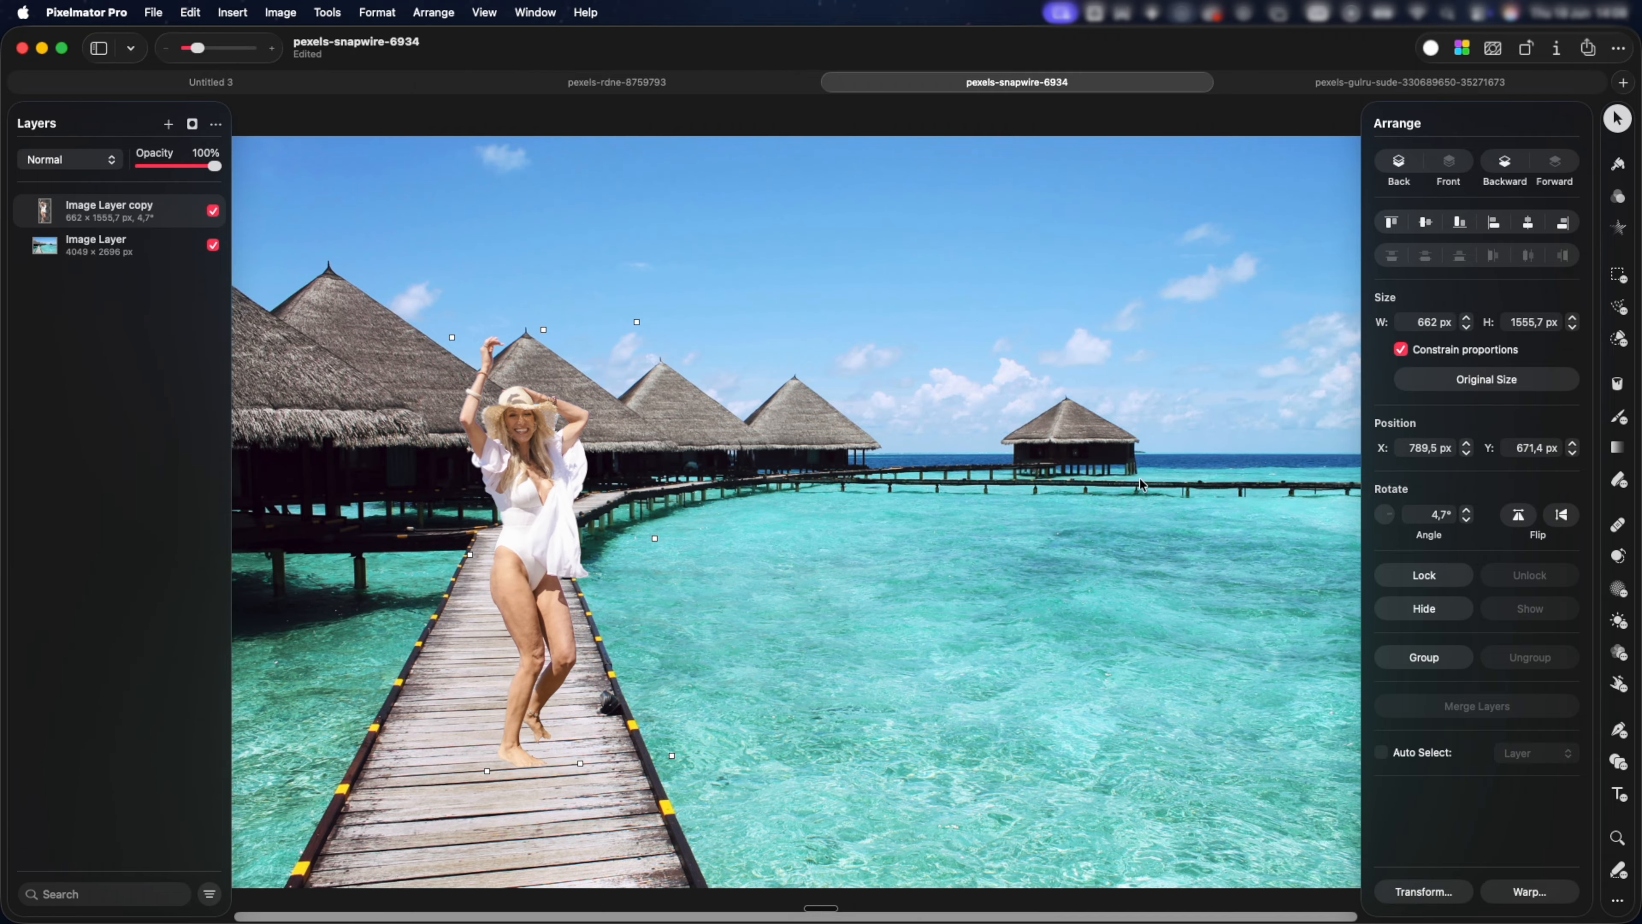
left_click_drag(532, 580, 523, 580)
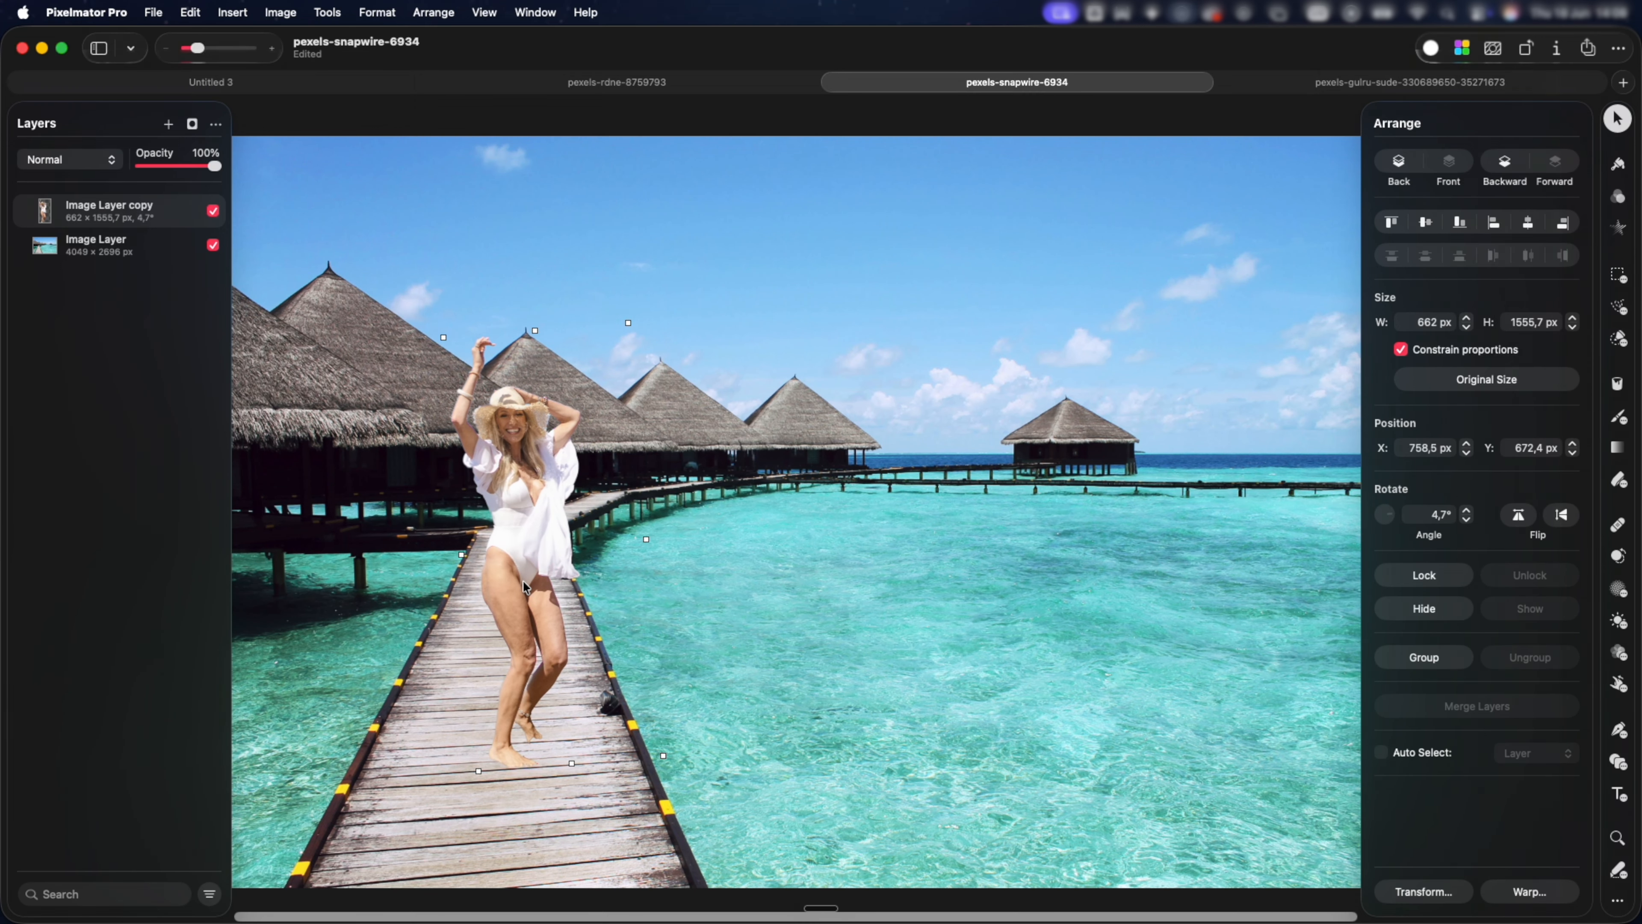
Step: Add an empty layer named Shadow between the boardwalk background and the woman's cutout
left_click(97, 245)
left_click(215, 124)
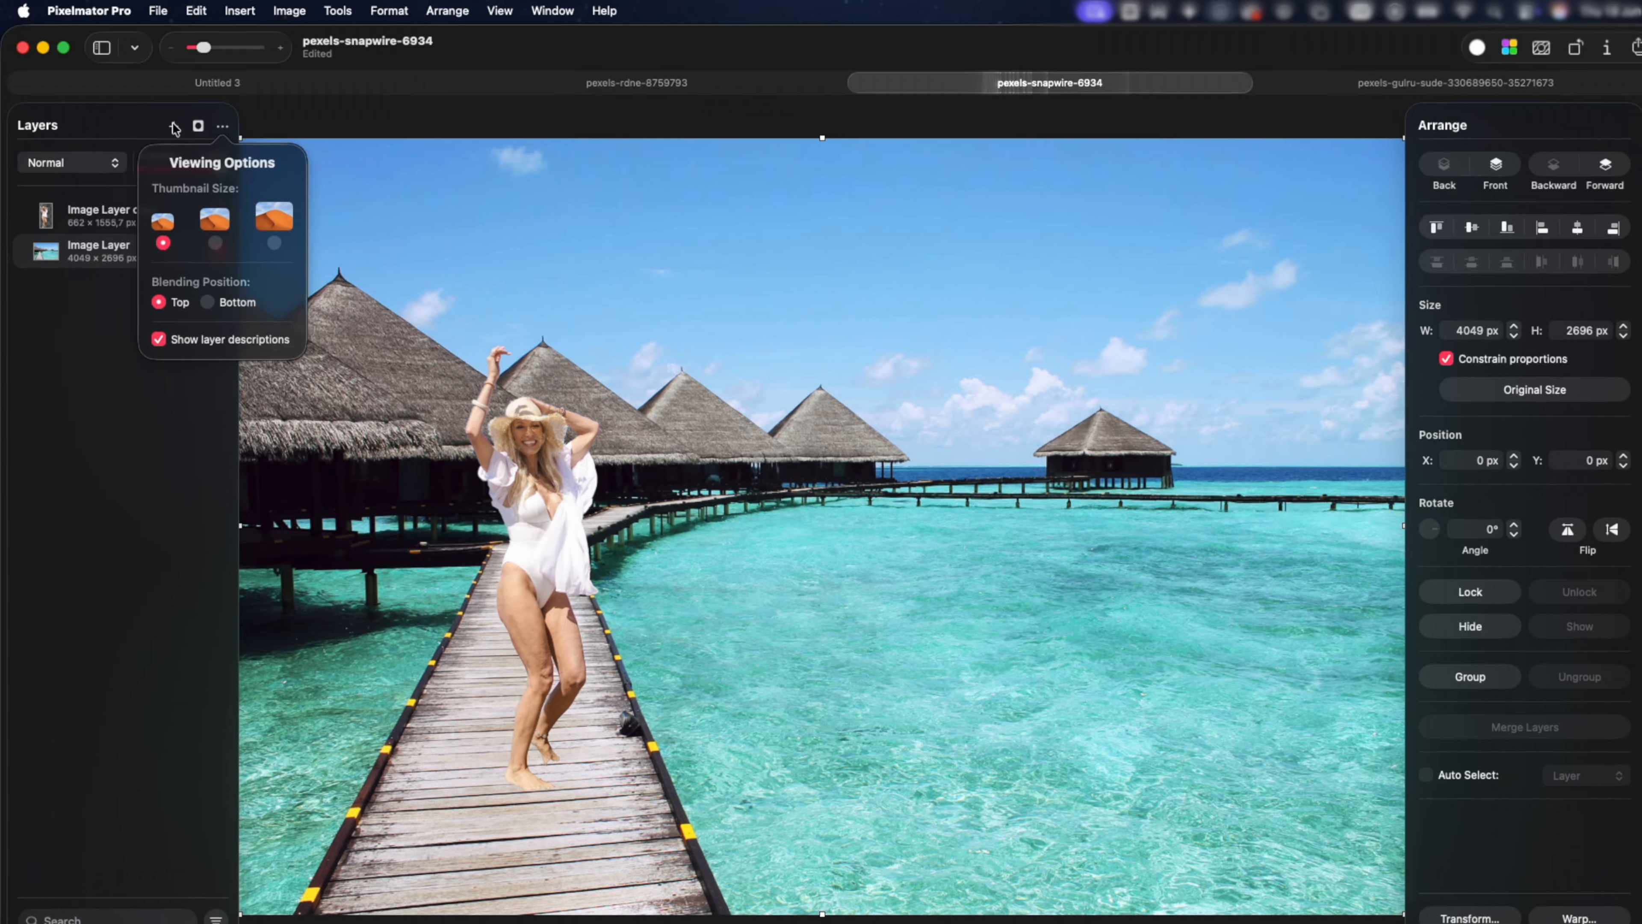
left_click(169, 124)
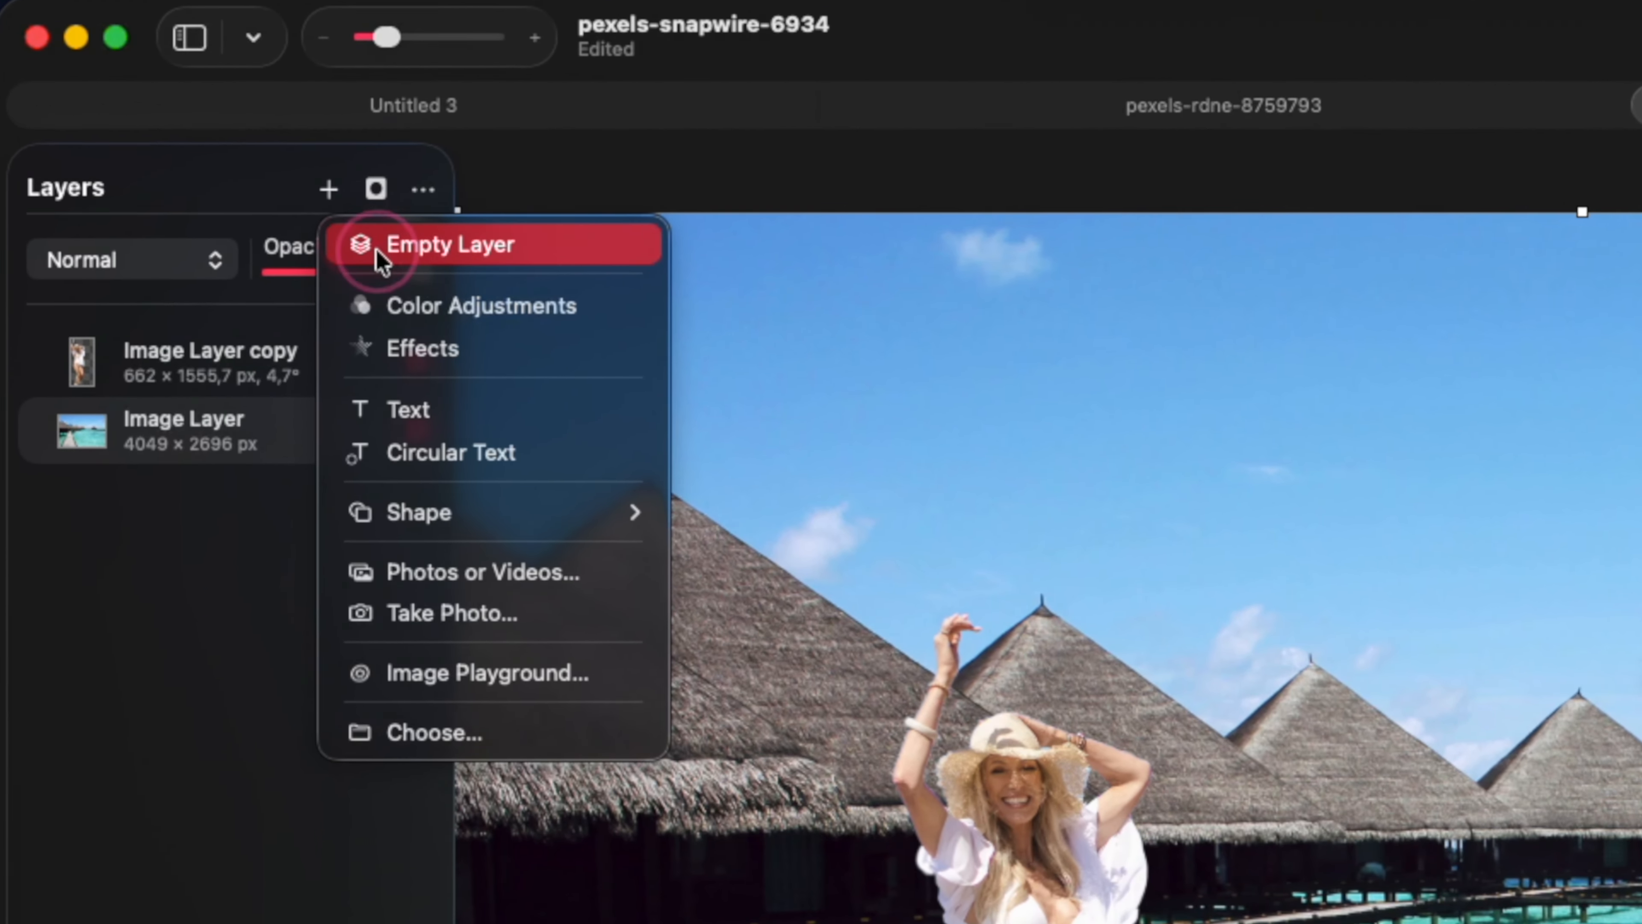
key("shift+super+n")
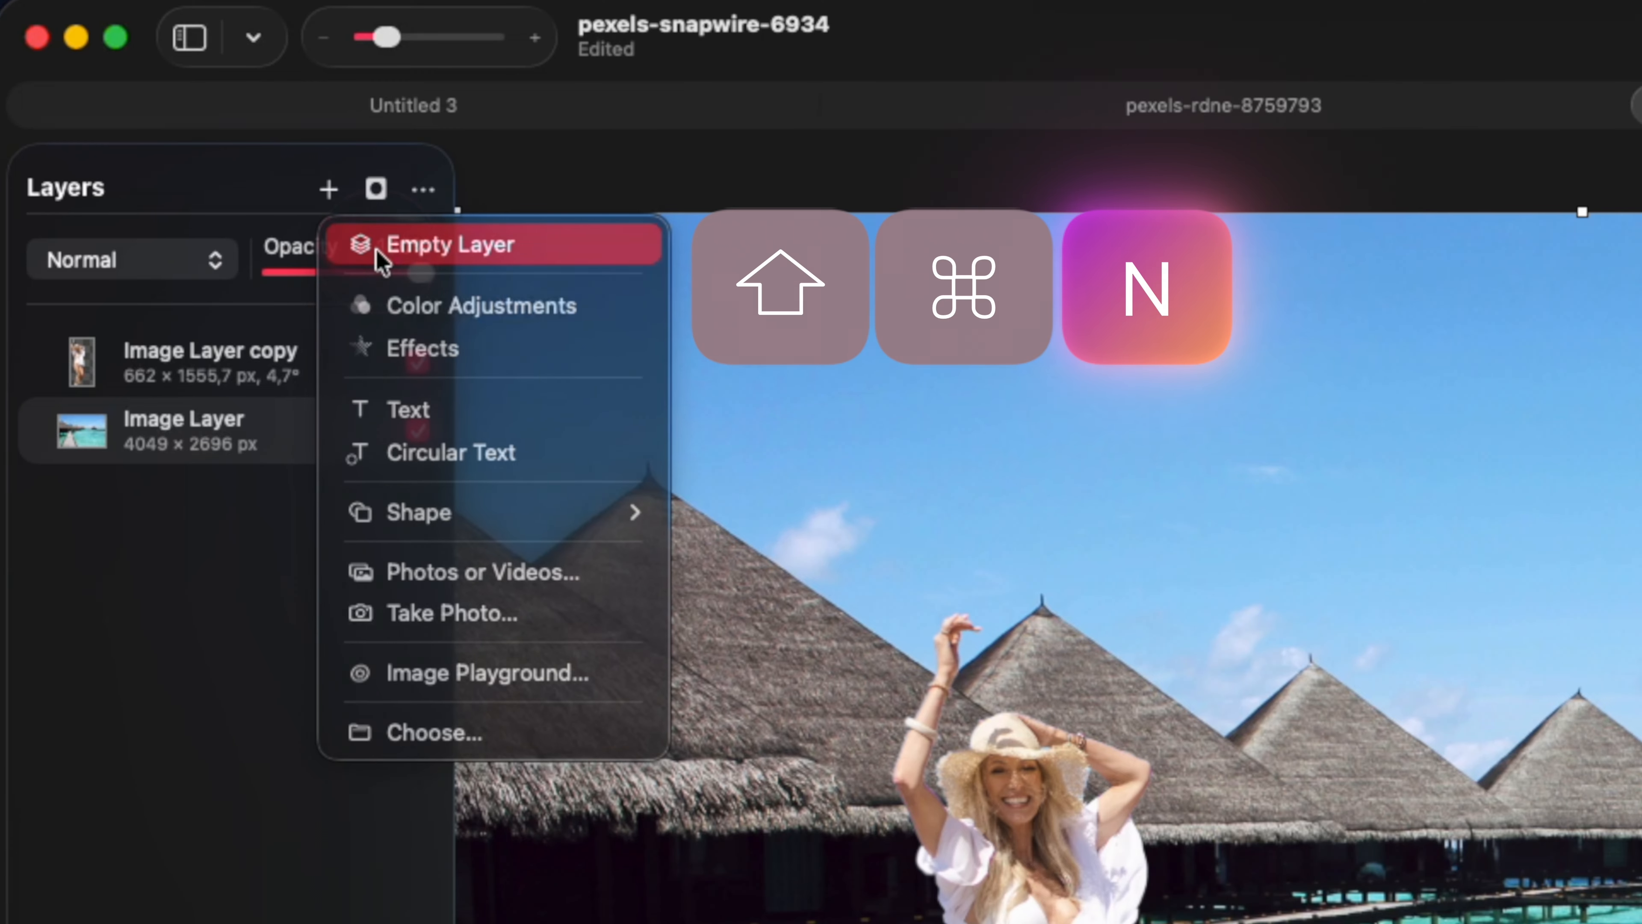
left_click(381, 258)
double_click(167, 417)
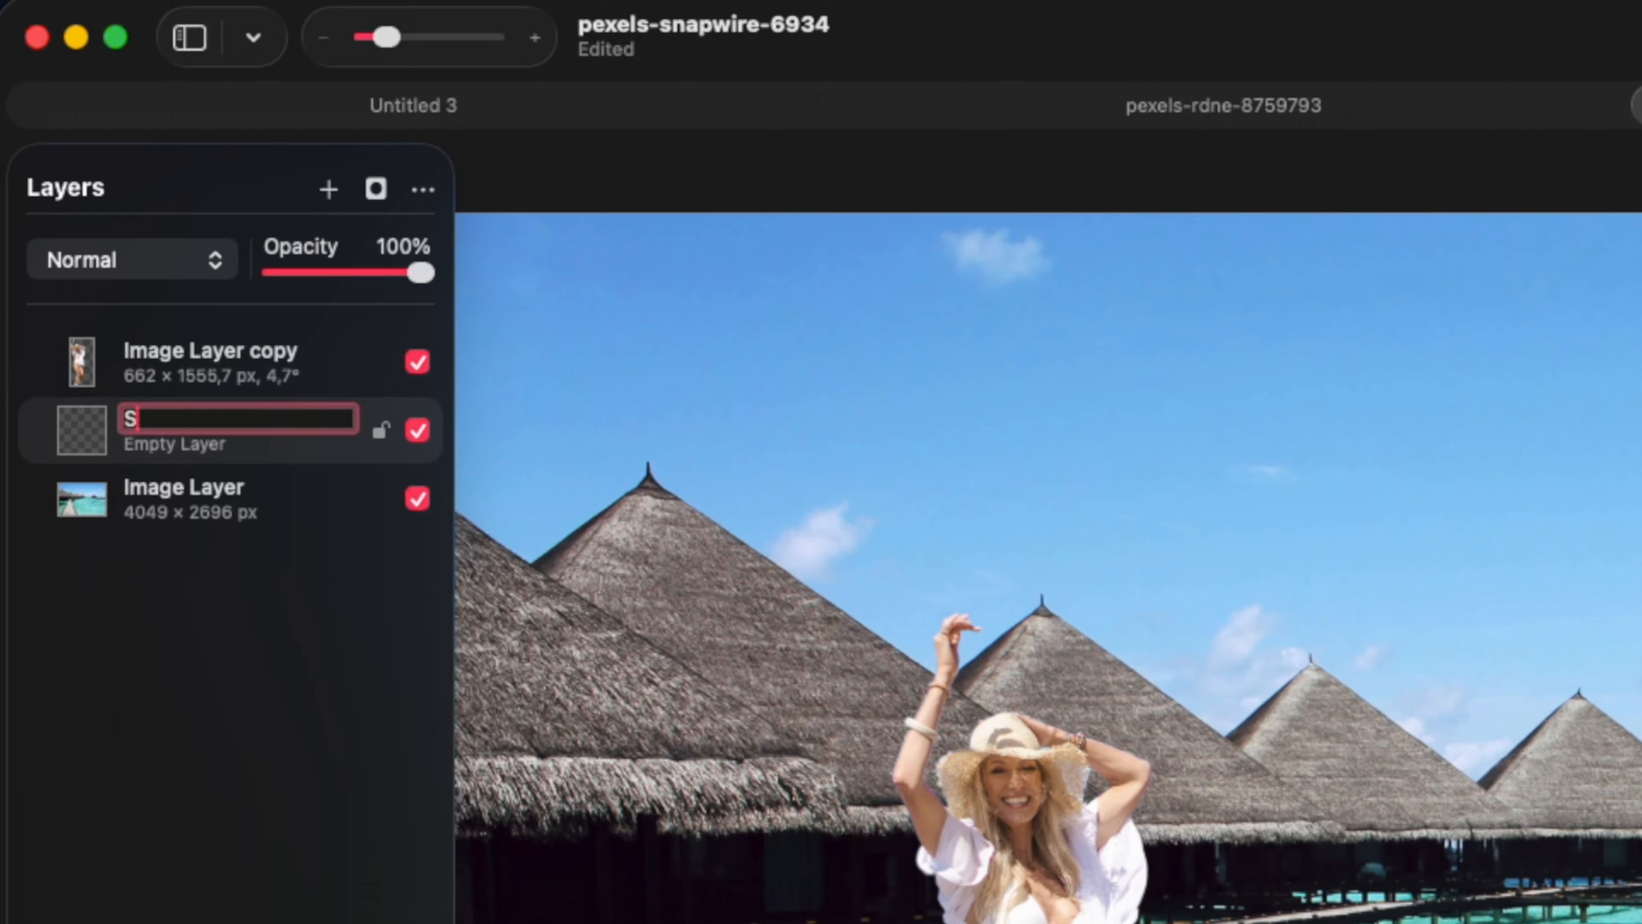
type("Shadow")
key("Return")
Step: Paint the woman's shadow from her feet across the boardwalk using a brush with 0% softness, 16% vertical scale and a gray sampled from the boards
key("b")
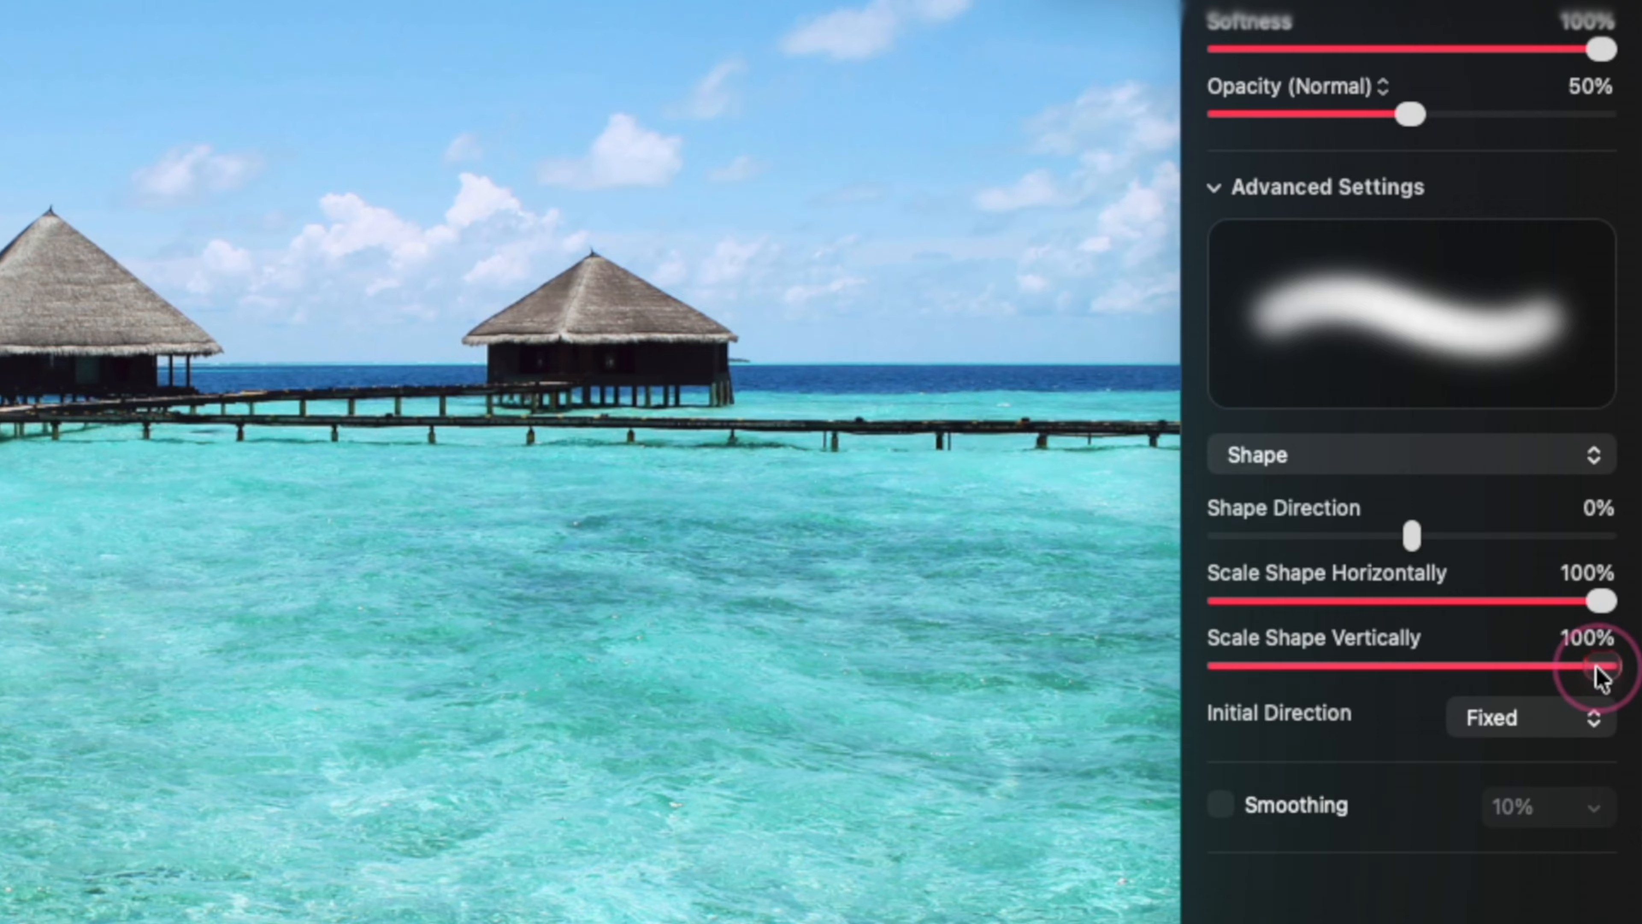
left_click_drag(1596, 667, 1273, 666)
left_click(1596, 191)
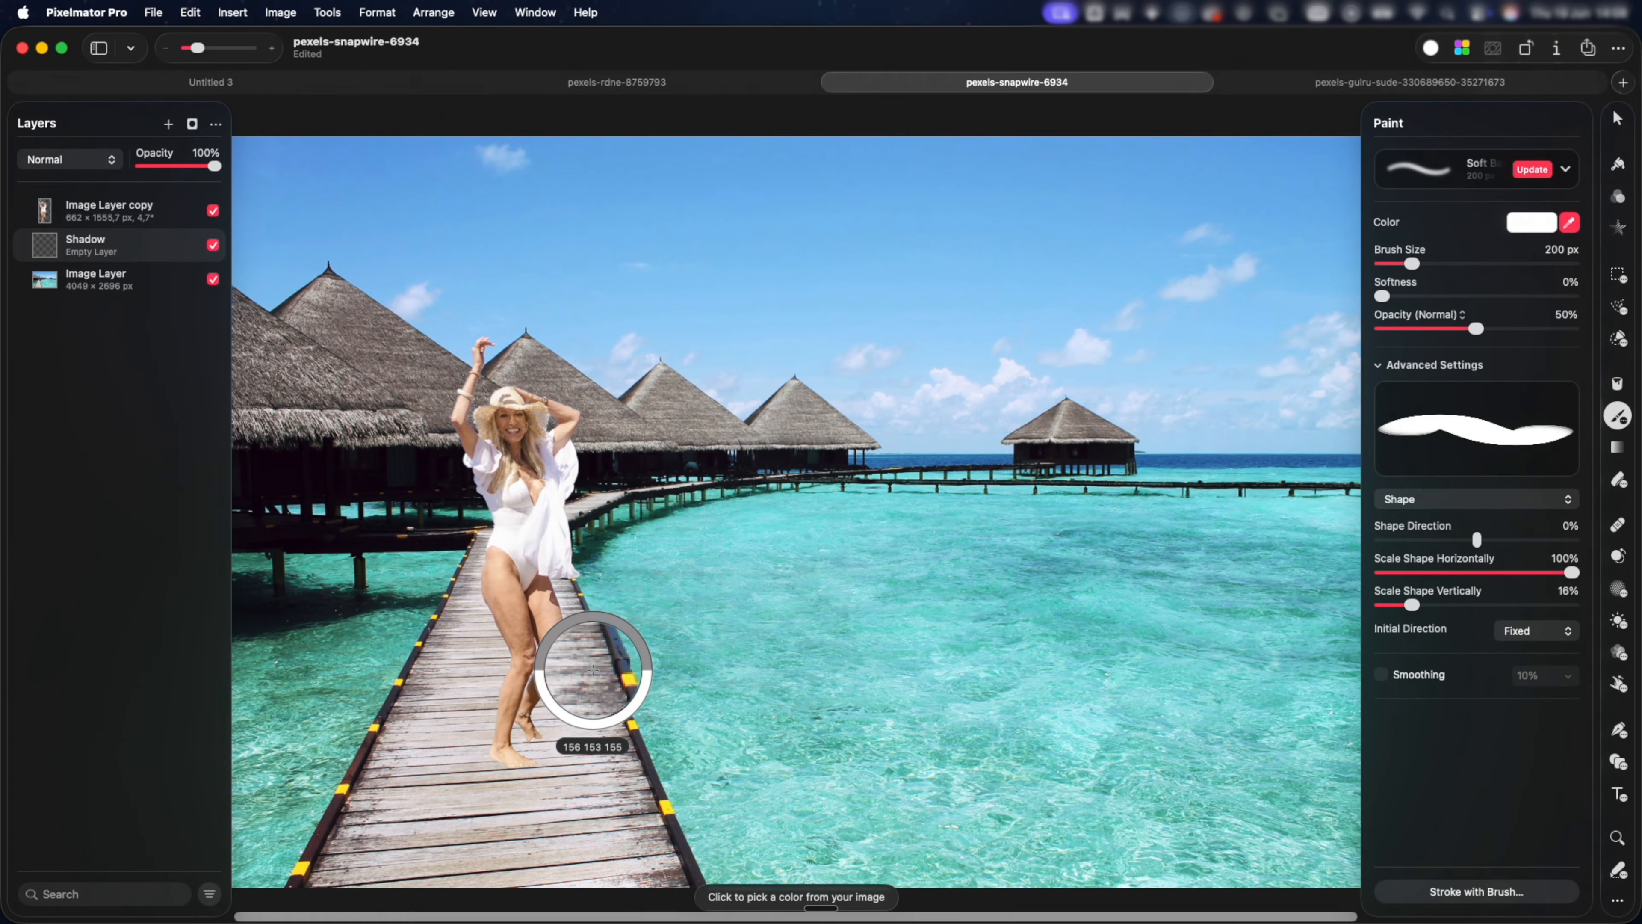
left_click(592, 670)
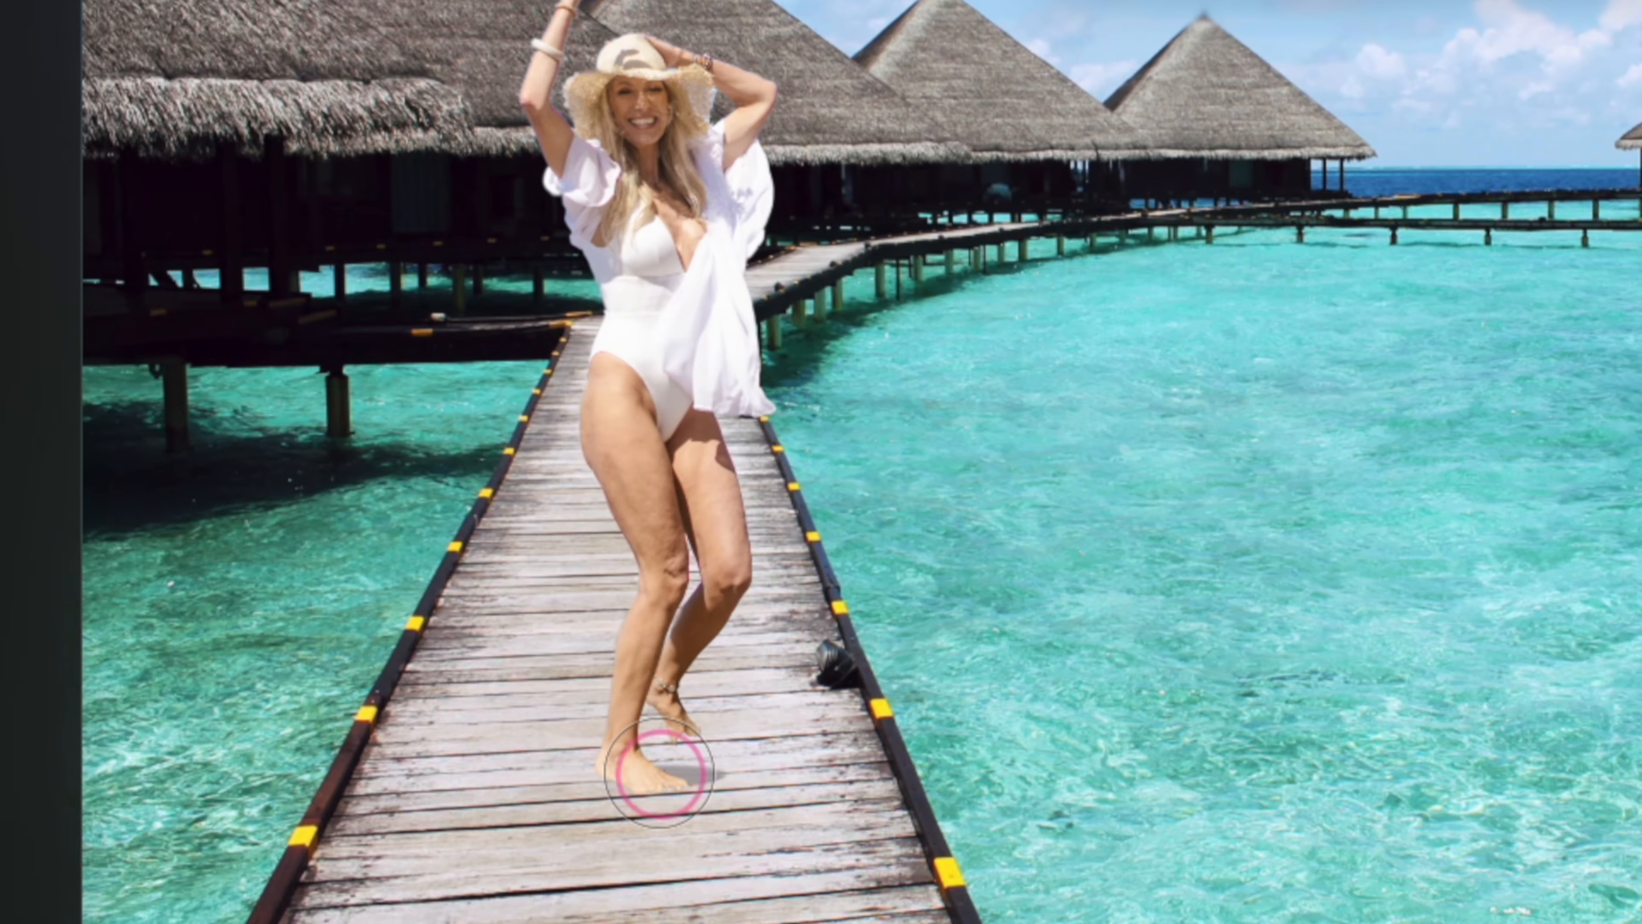
left_click(517, 752)
left_click_drag(652, 758, 744, 679)
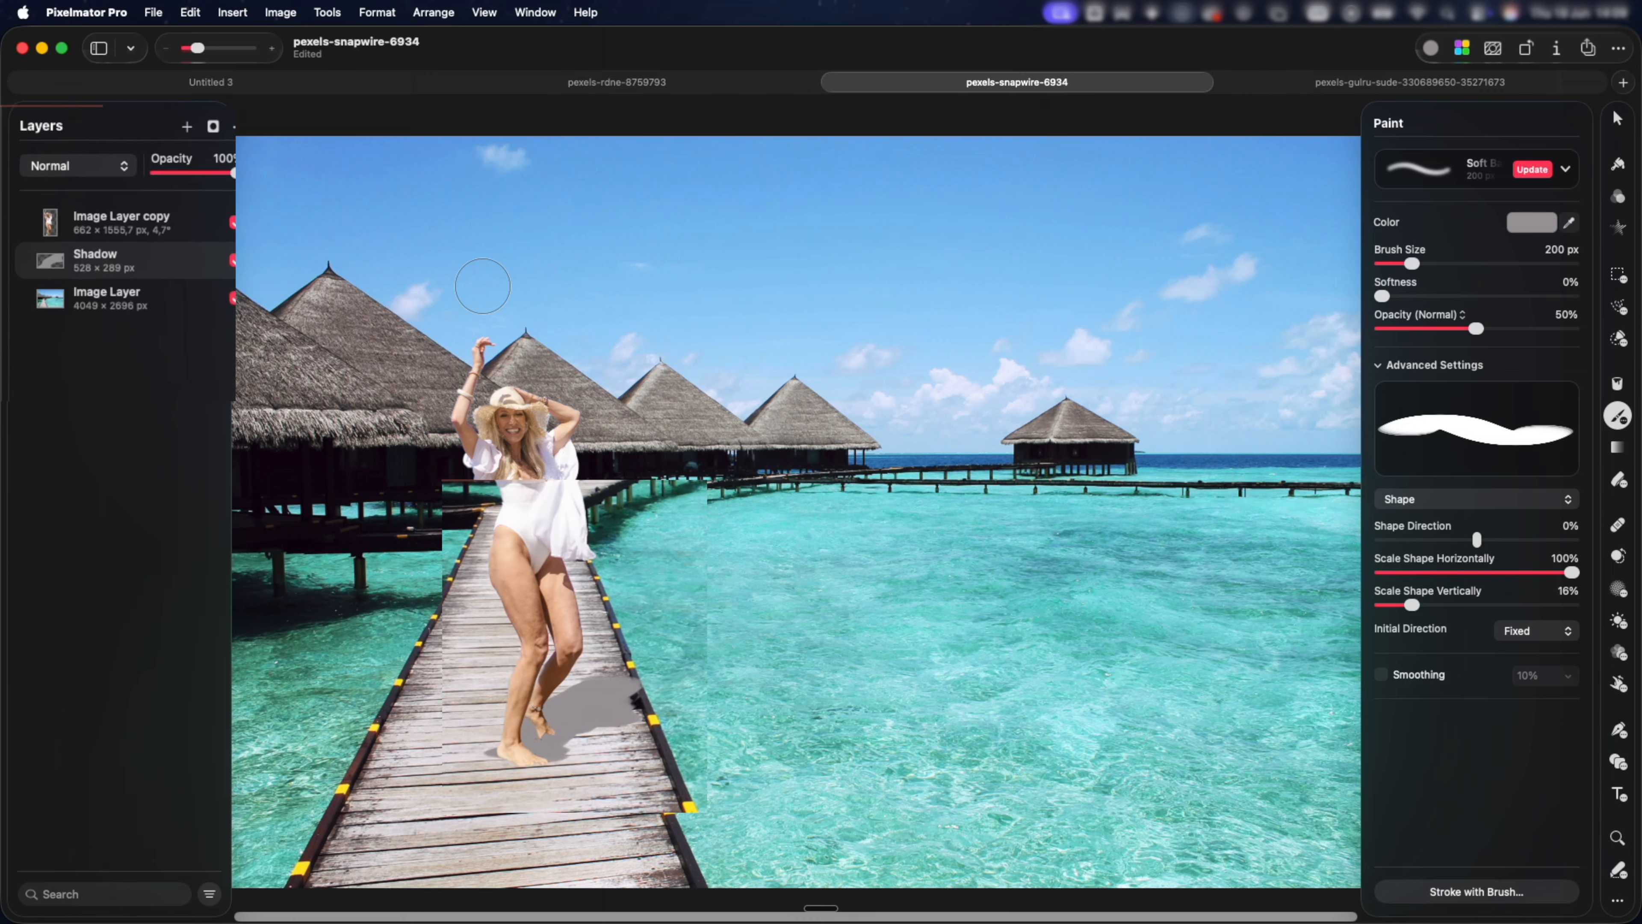
Step: Set the boardwalk Shadow layer's blend mode to Multiply and lower its opacity slightly
left_click(245, 226)
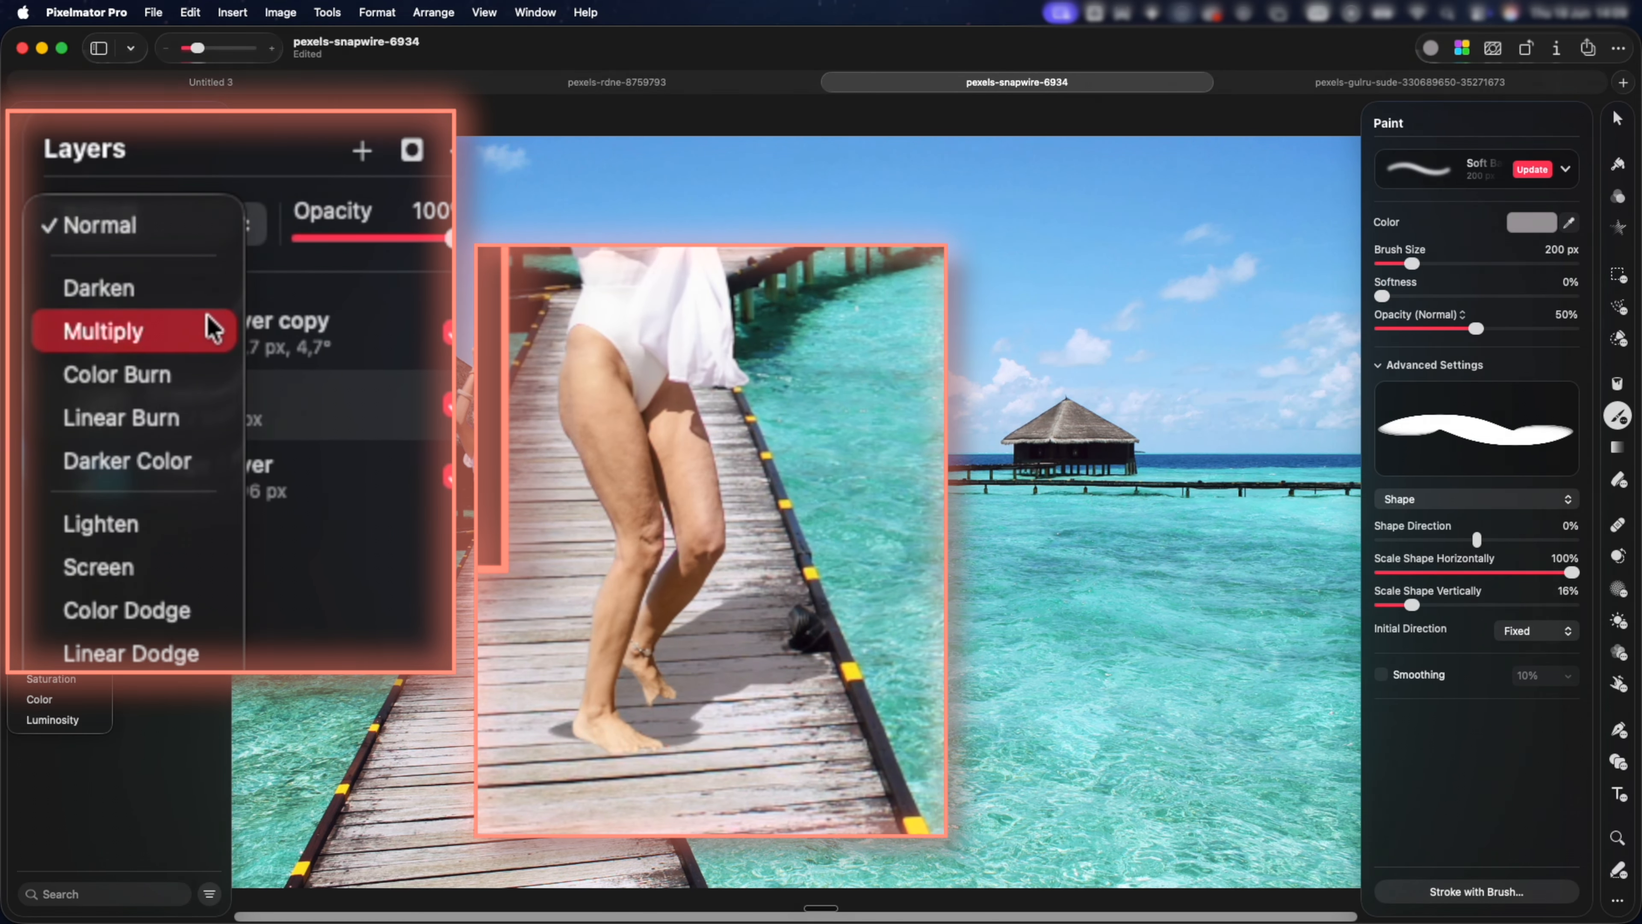
left_click(214, 328)
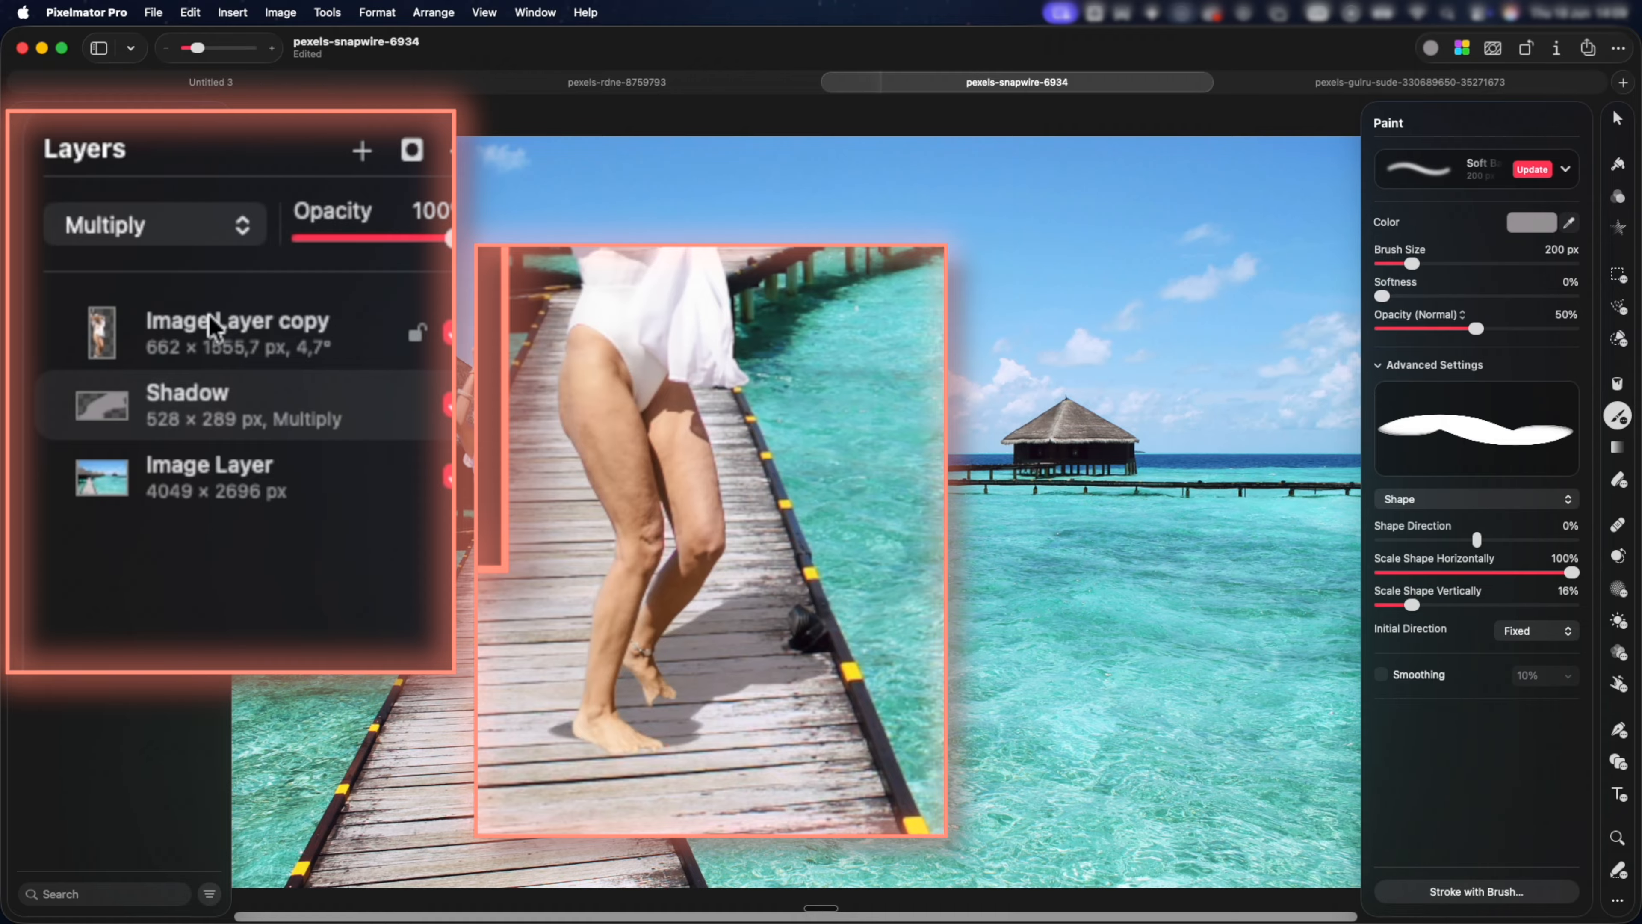
left_click_drag(216, 165, 206, 167)
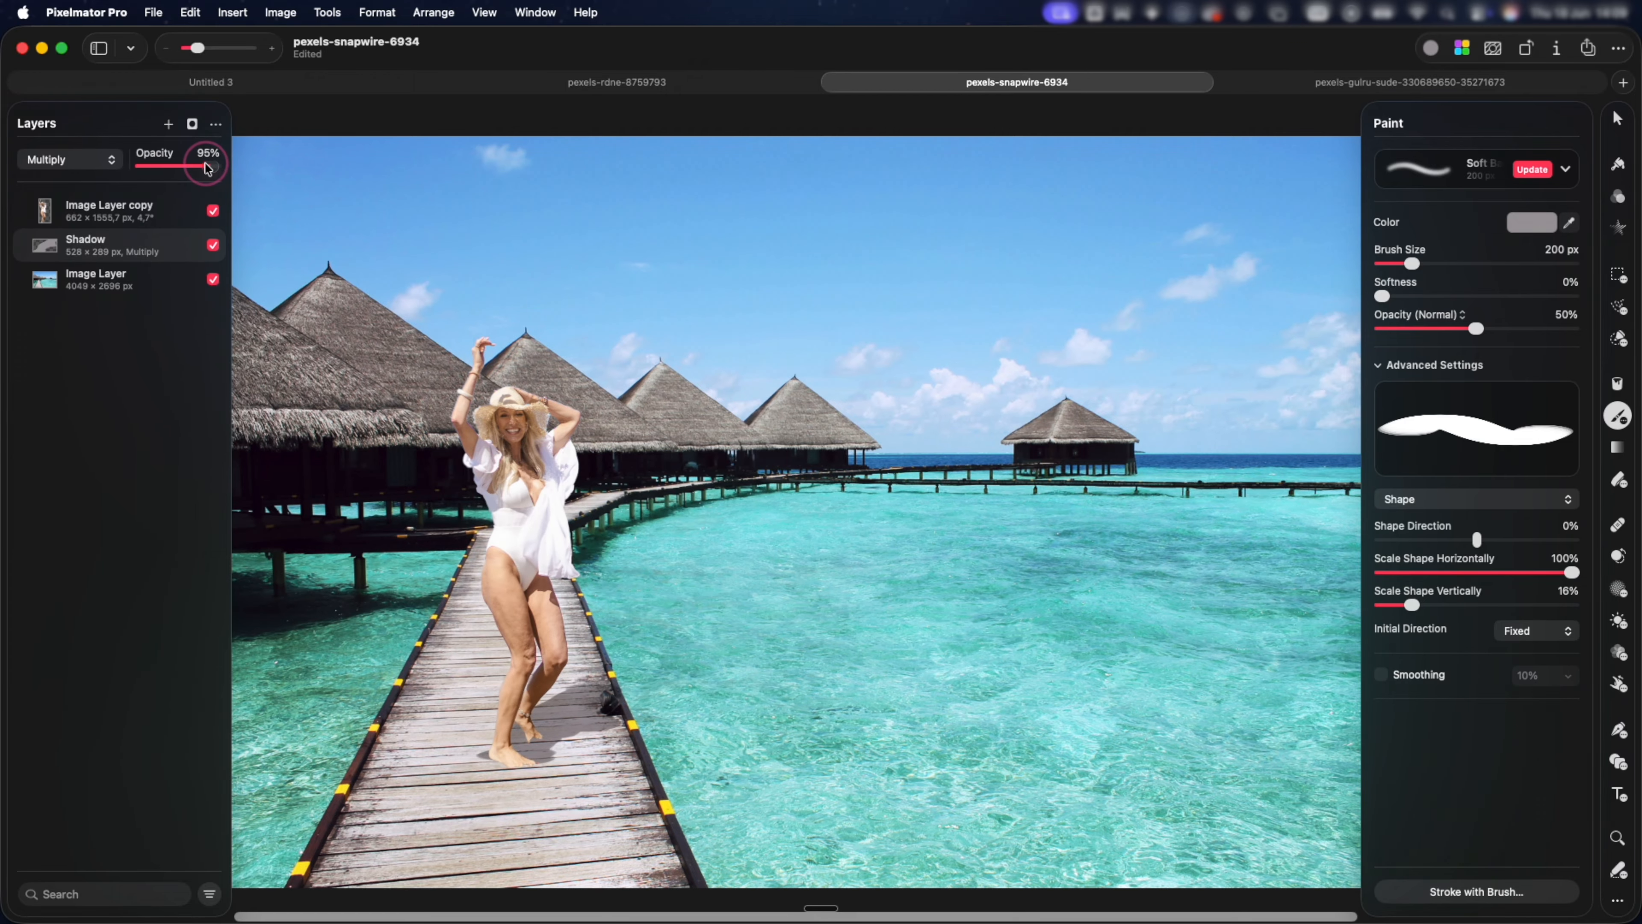
left_click_drag(207, 169, 203, 166)
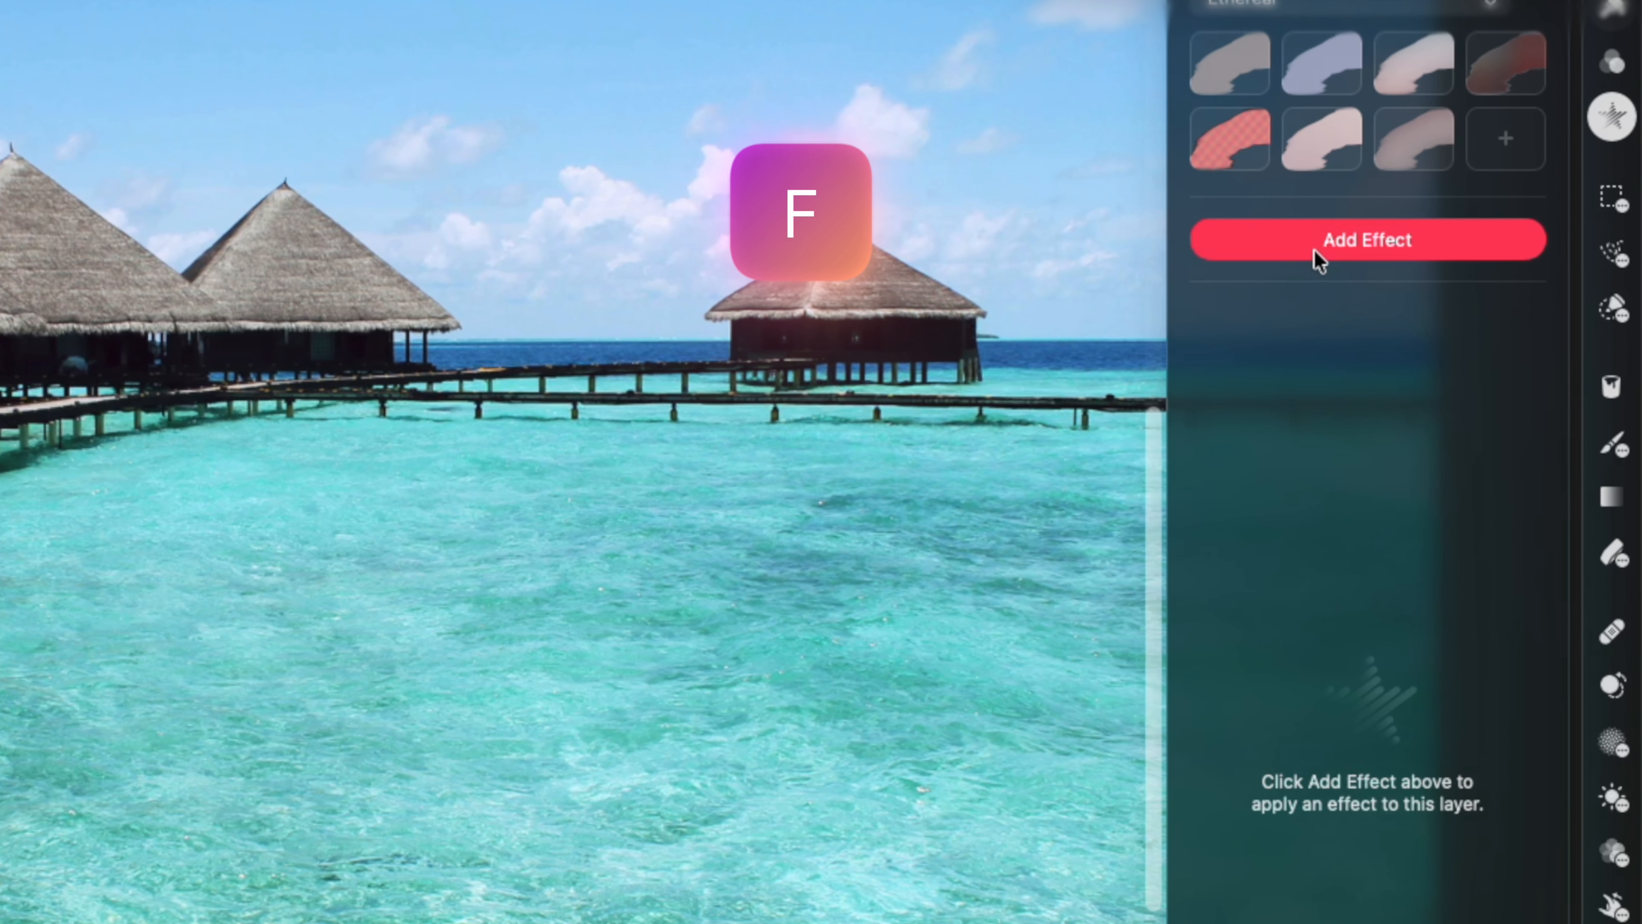
Step: Apply a Gaussian blur effect to the boardwalk Shadow layer with a radius slightly below 10 px
left_click(1317, 246)
left_click(1249, 375)
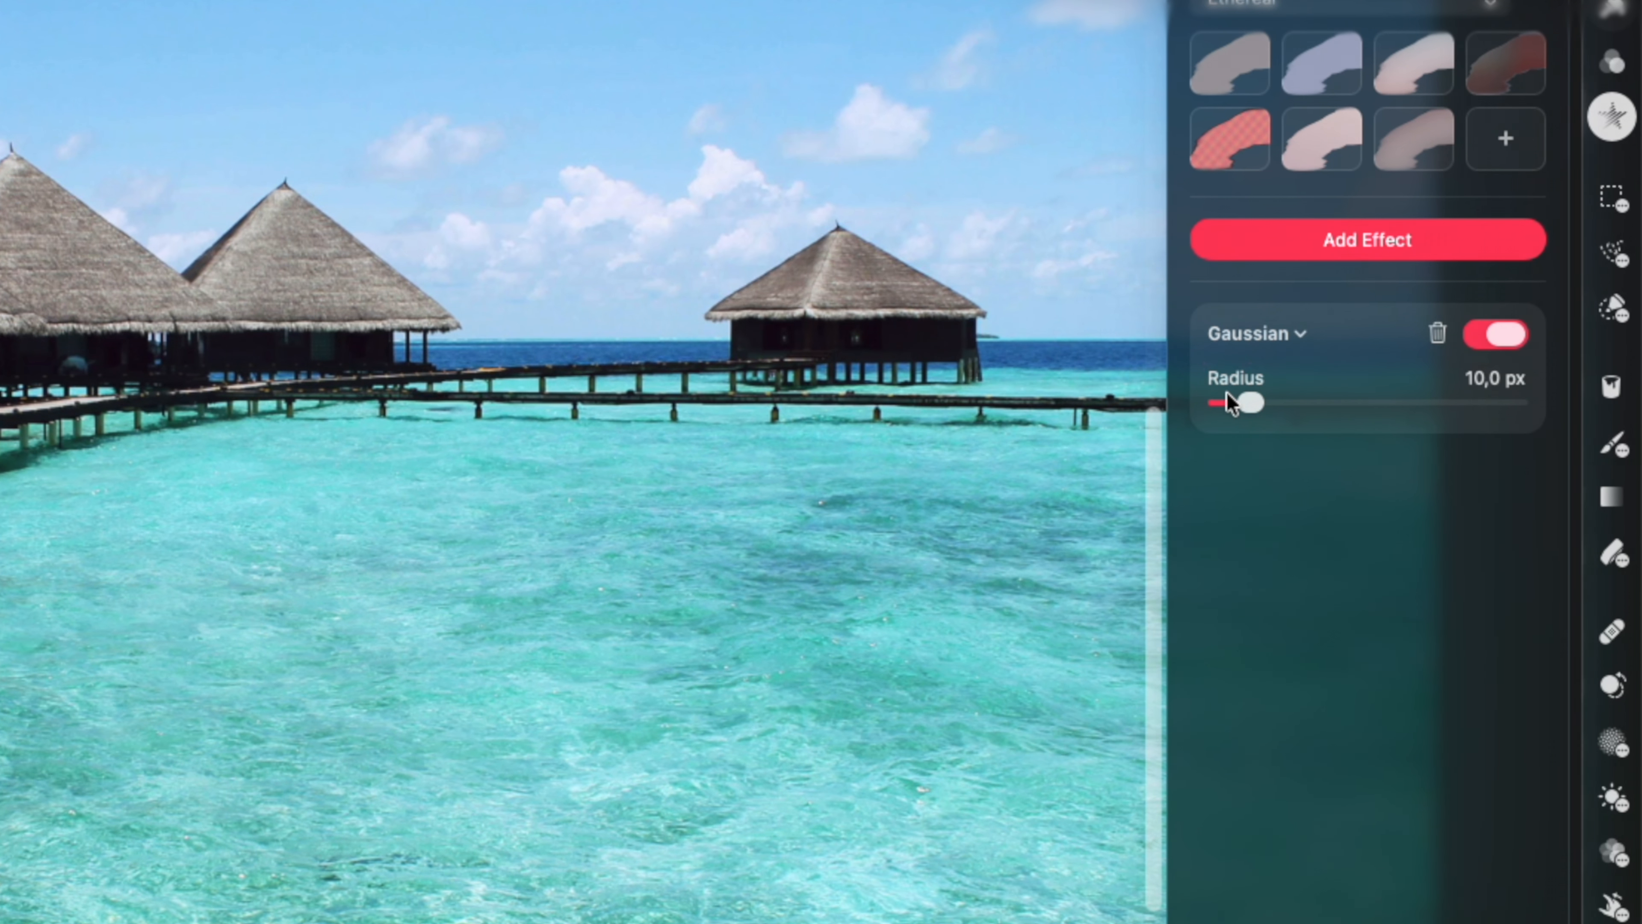
left_click_drag(1246, 404, 1236, 405)
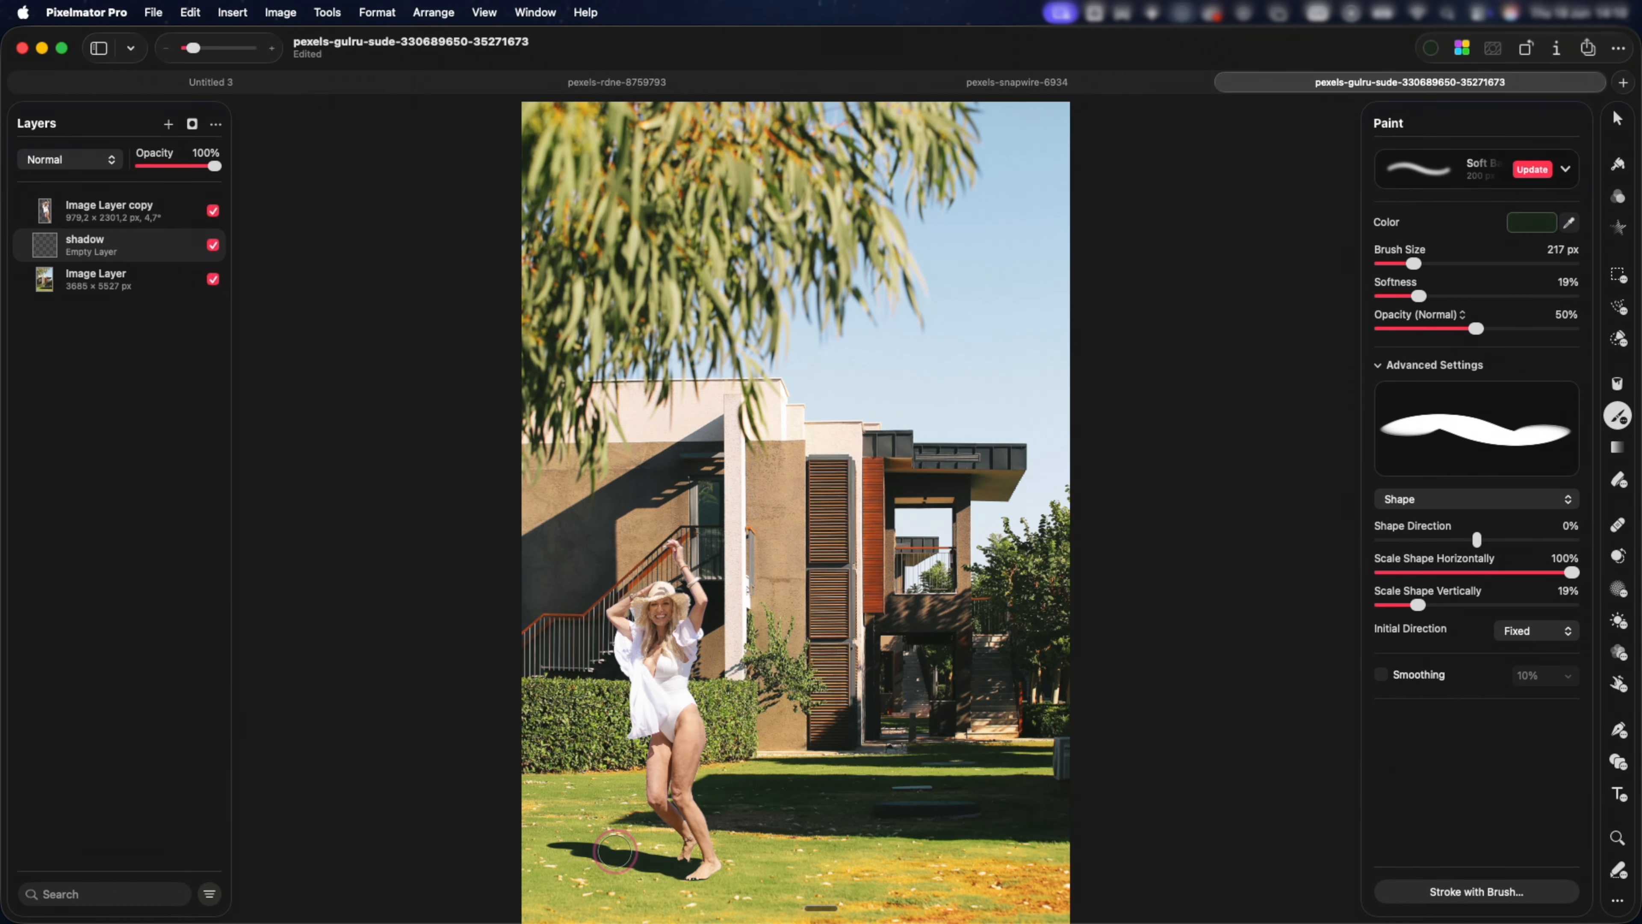
Step: In the garden image, set the shadow layer's blend mode to Multiply and move it down to Y 4949,9 px at the woman's feet
left_click(69, 159)
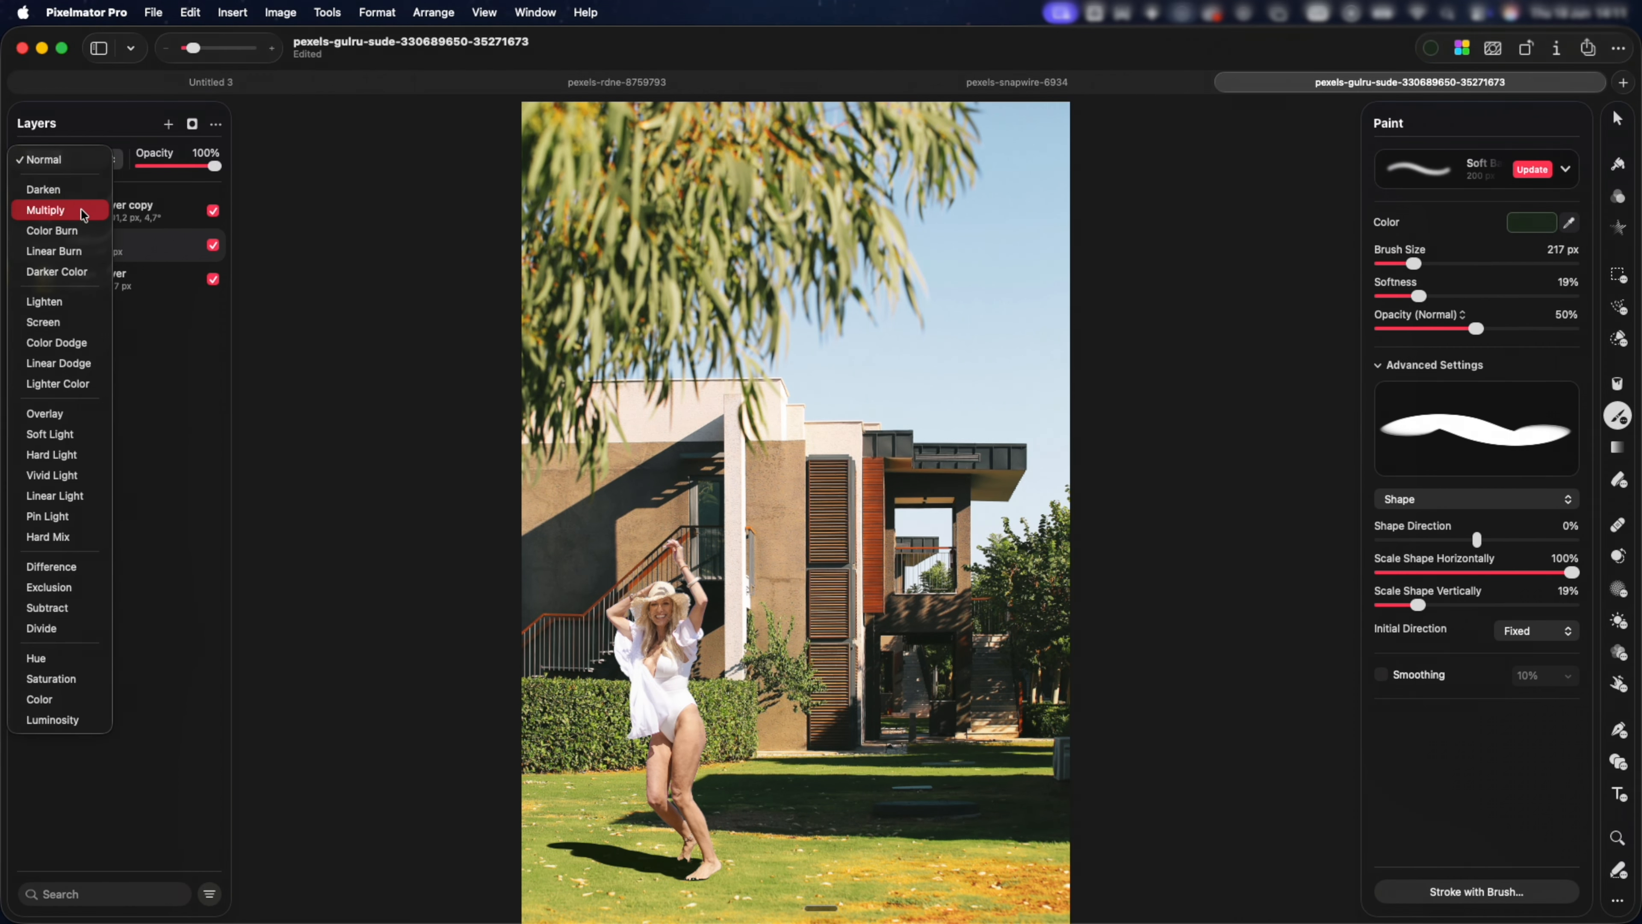
left_click(64, 209)
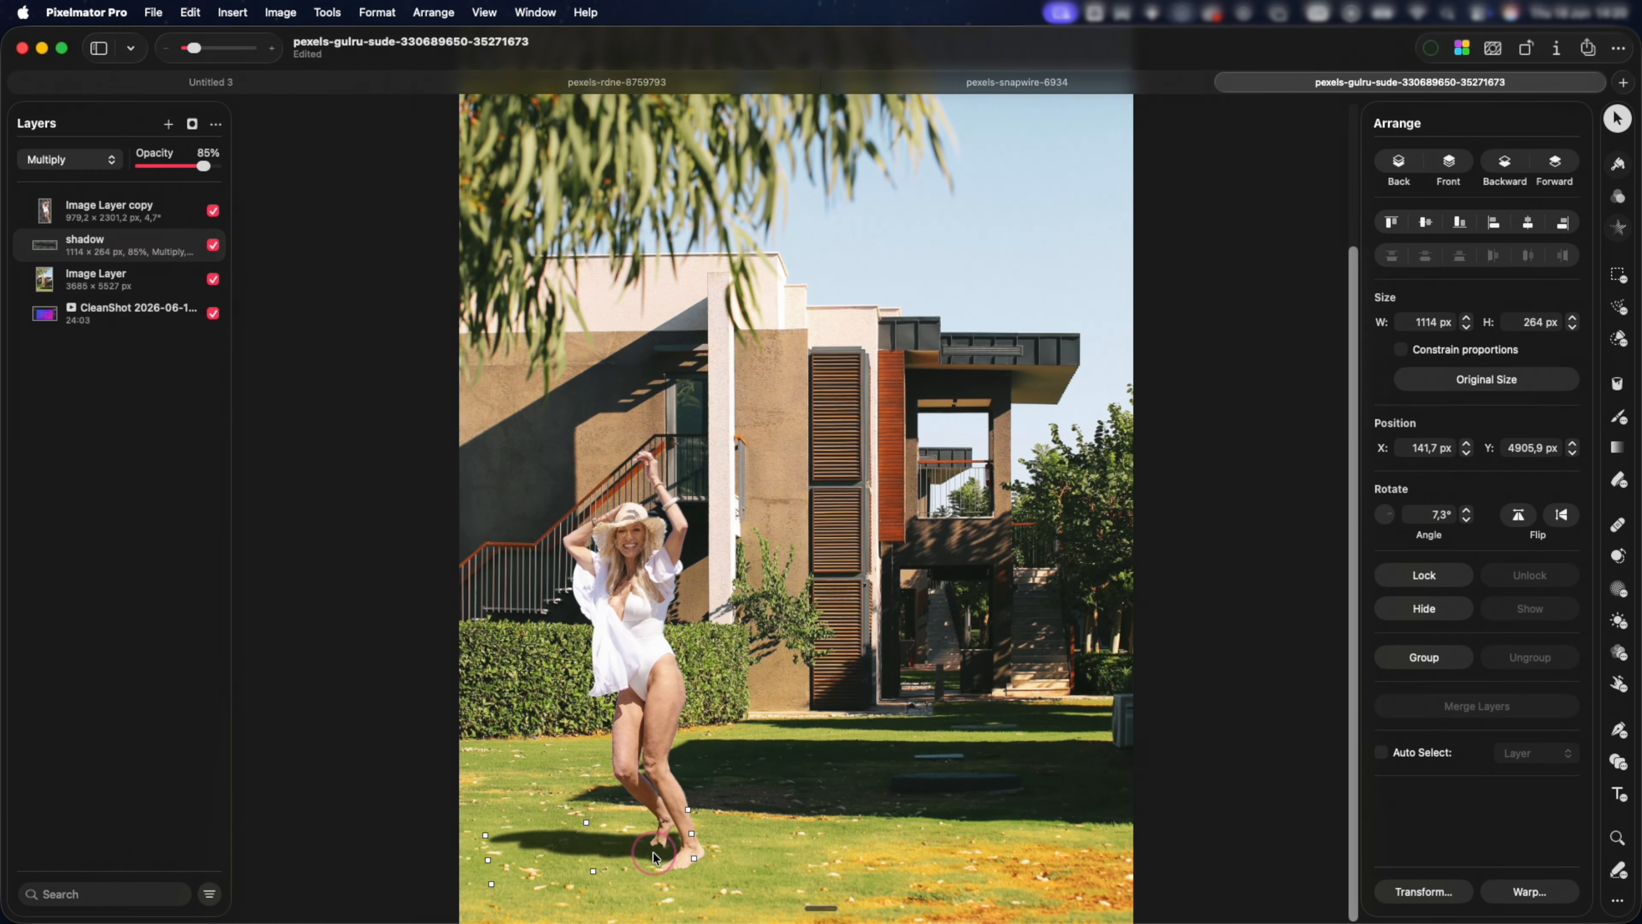
left_click_drag(653, 851, 653, 858)
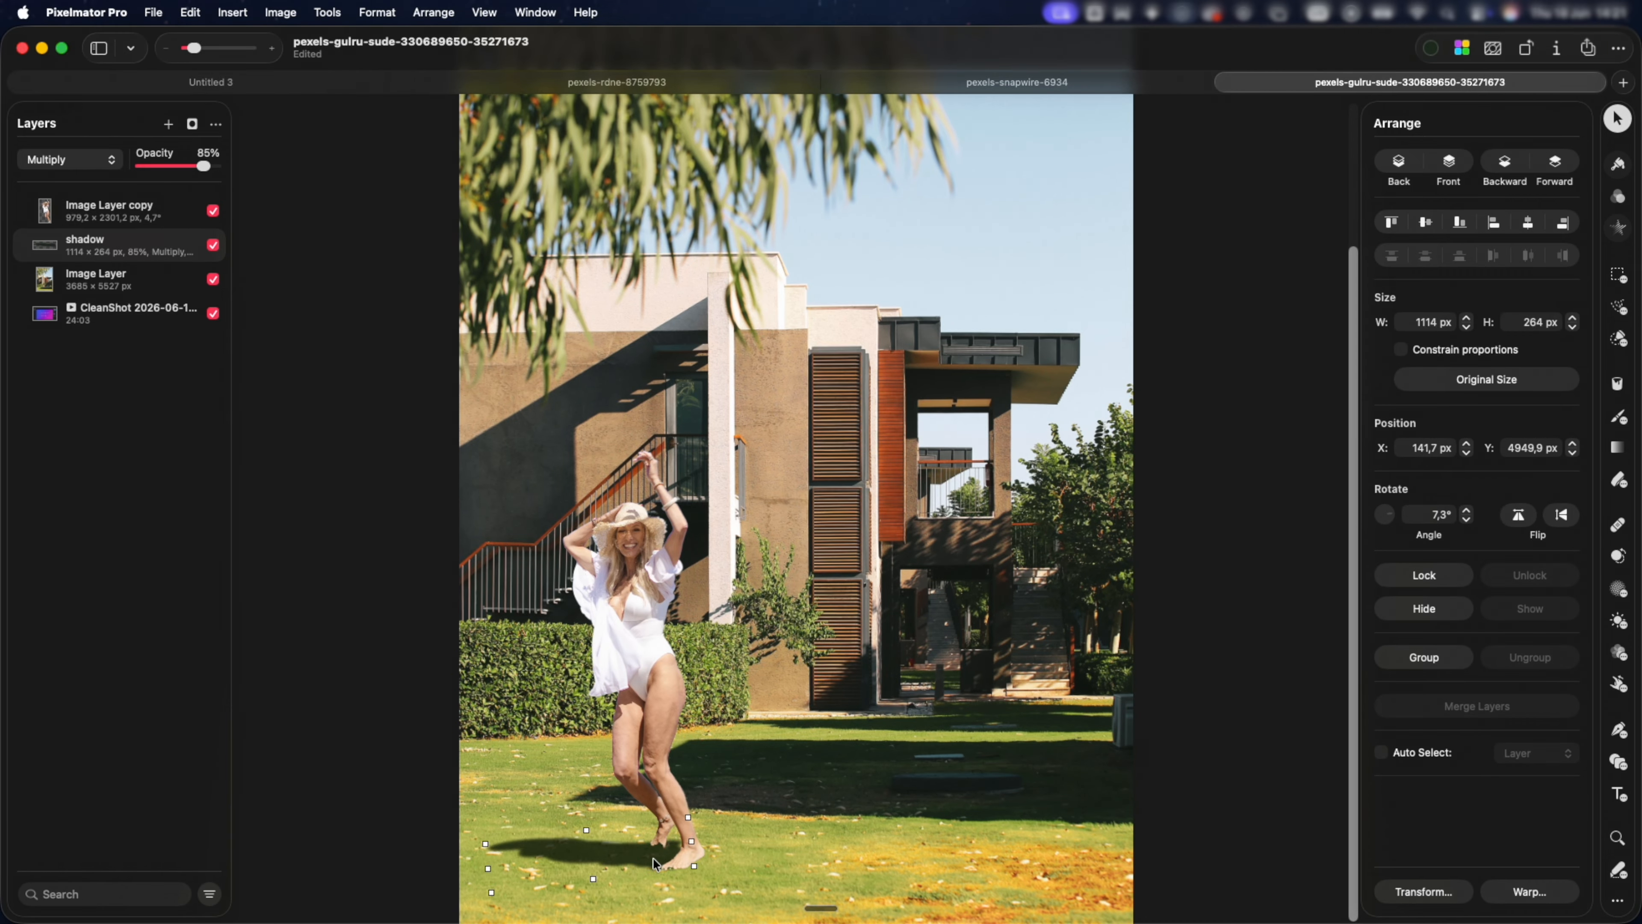